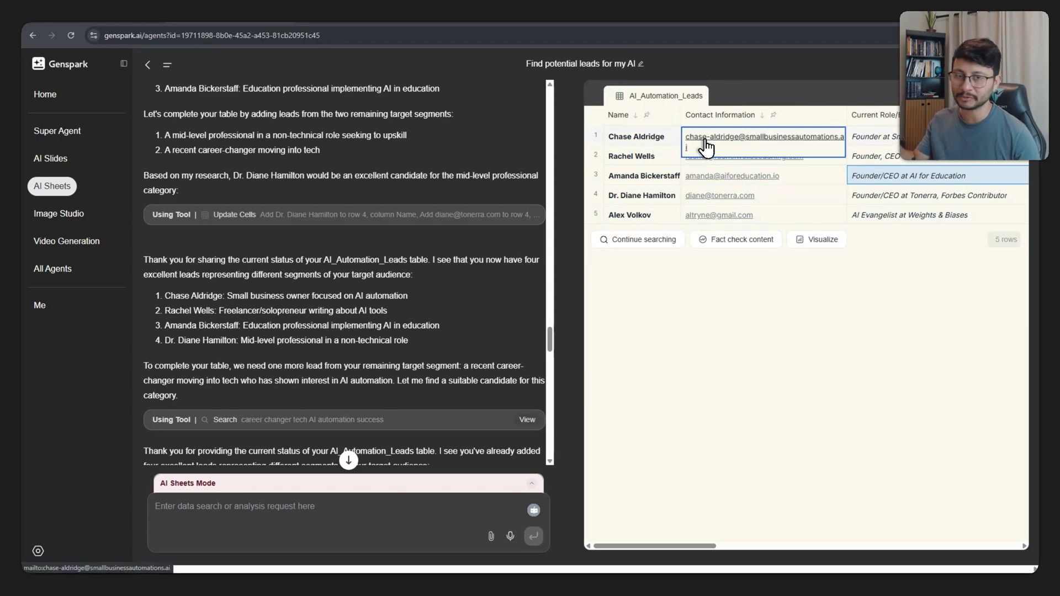
Review the original lead-search prompt and the AI_Automation_Leads columns, from contact information through to the first lead's personalized outreach message
left_click_drag(551, 338, 563, 114)
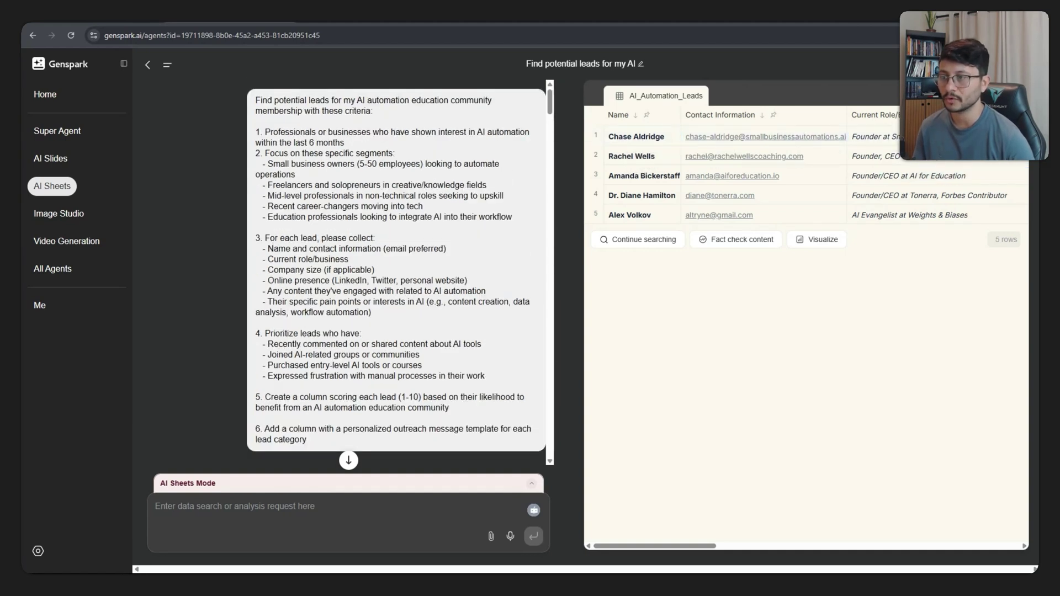
left_click(838, 165)
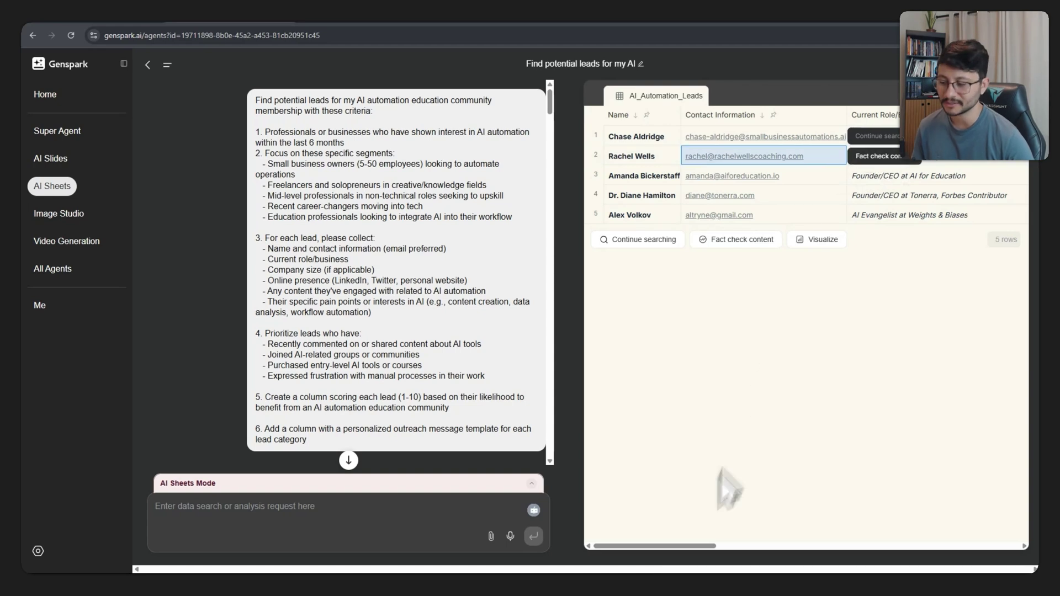
left_click_drag(701, 546, 826, 544)
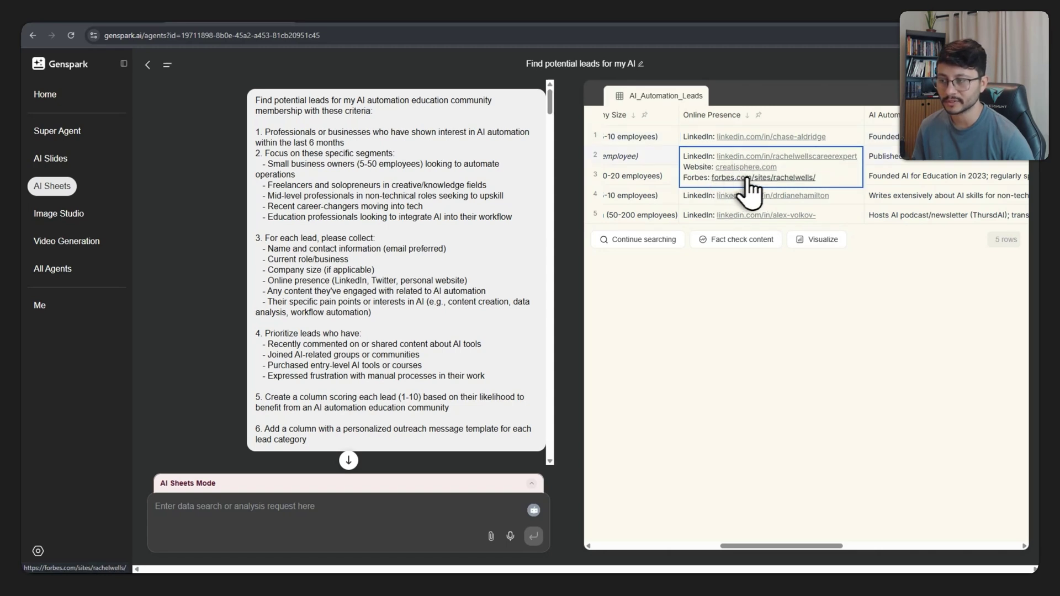
scroll(752, 132, "right", 3)
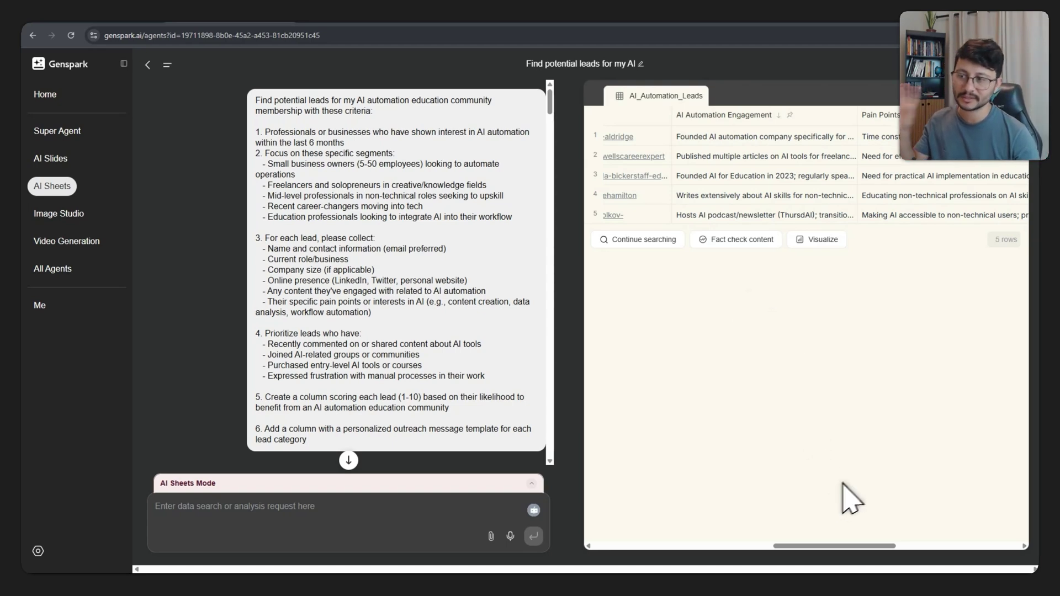
left_click_drag(854, 547, 973, 547)
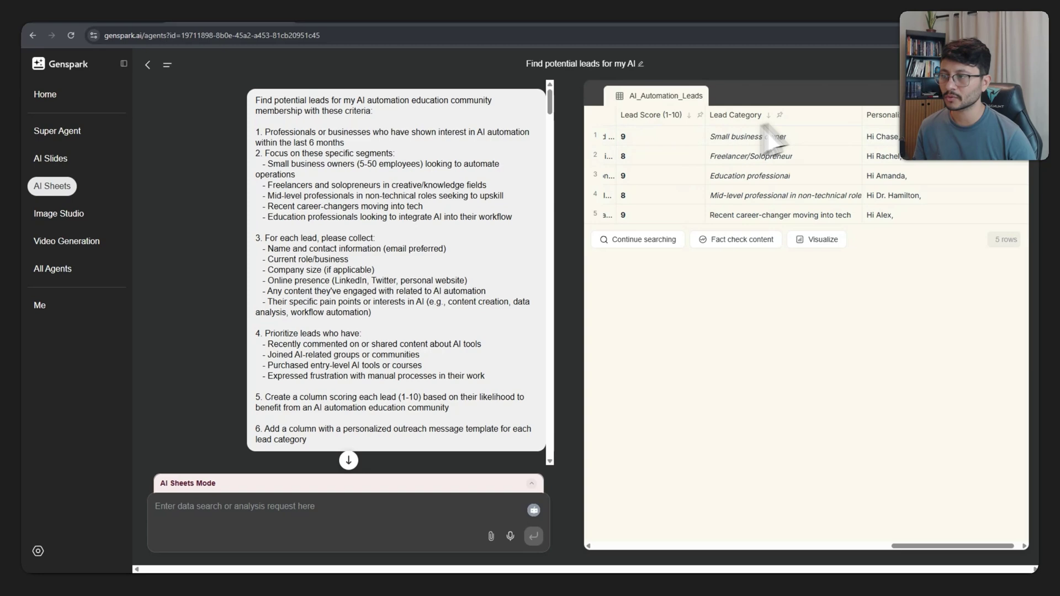
left_click(890, 142)
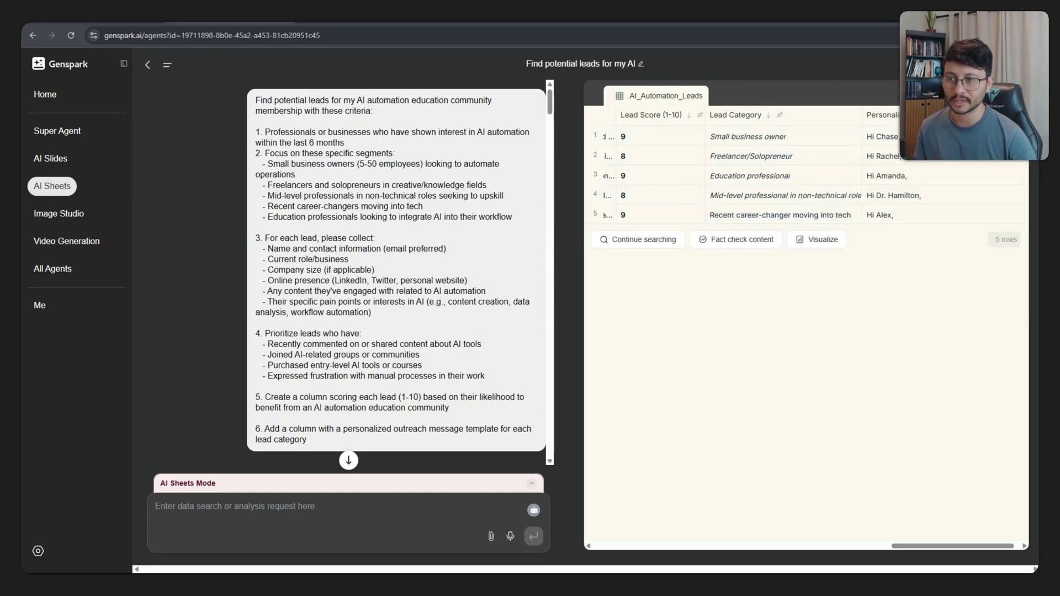
mouse_move(915, 145)
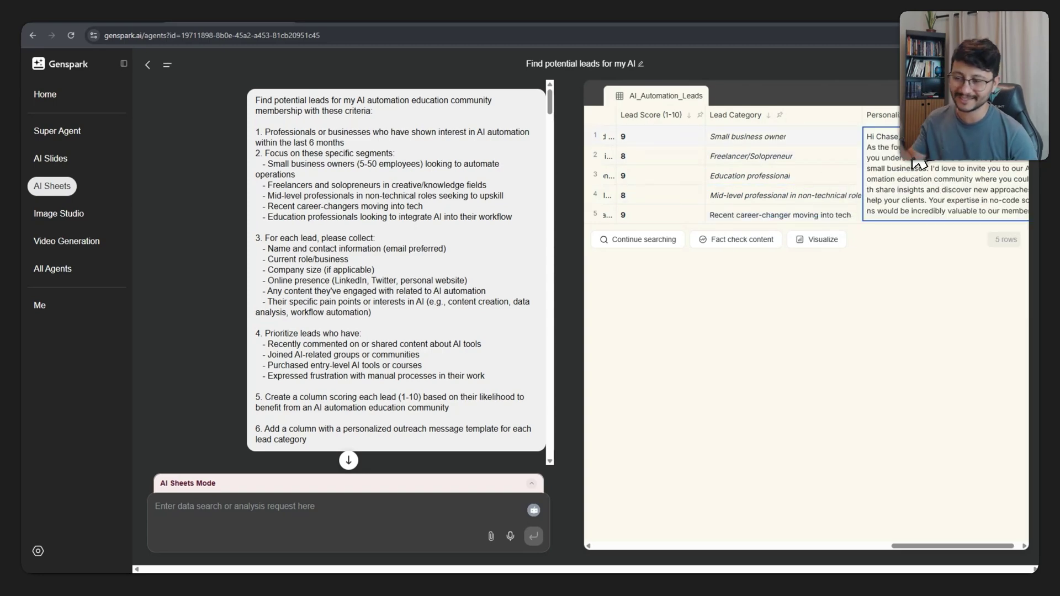
View the agent's search results for "small business AI automation recent trends" and read through the listed sources
left_click_drag(551, 102, 560, 137)
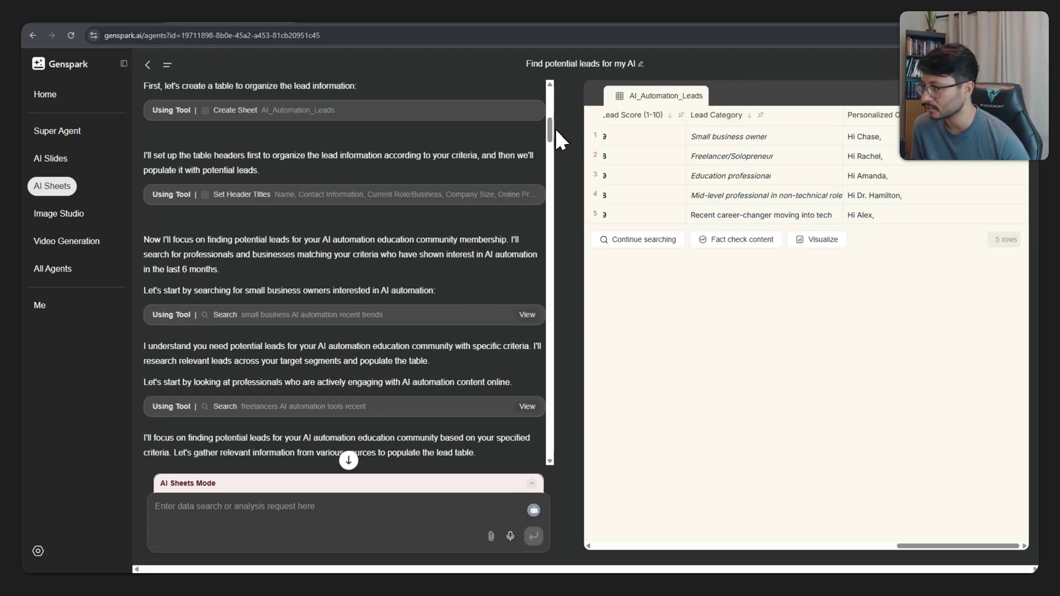
left_click(528, 315)
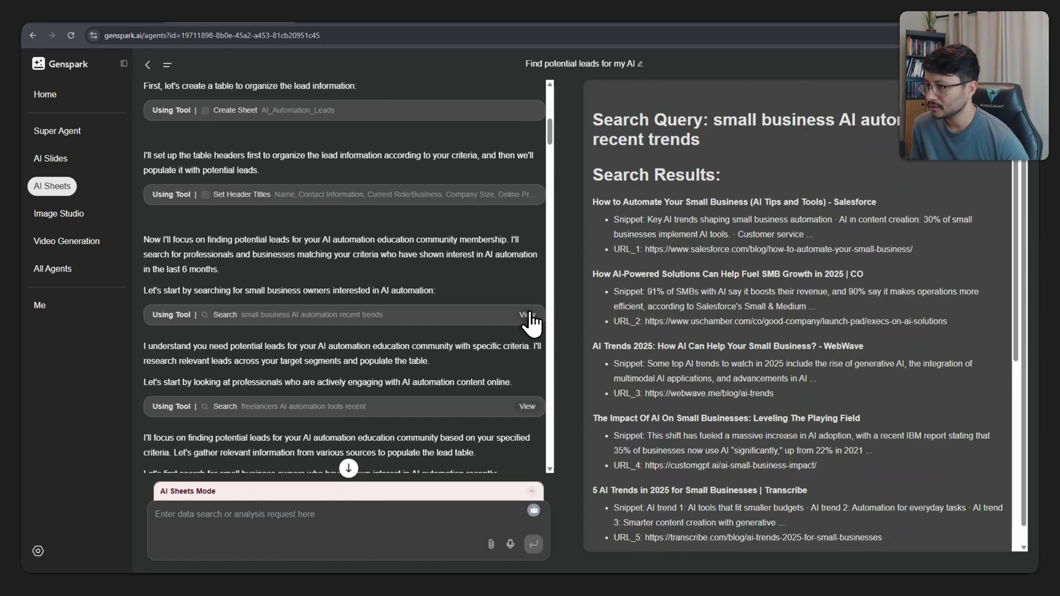
scroll(756, 210, "down", 4)
scroll(758, 205, "down", 2)
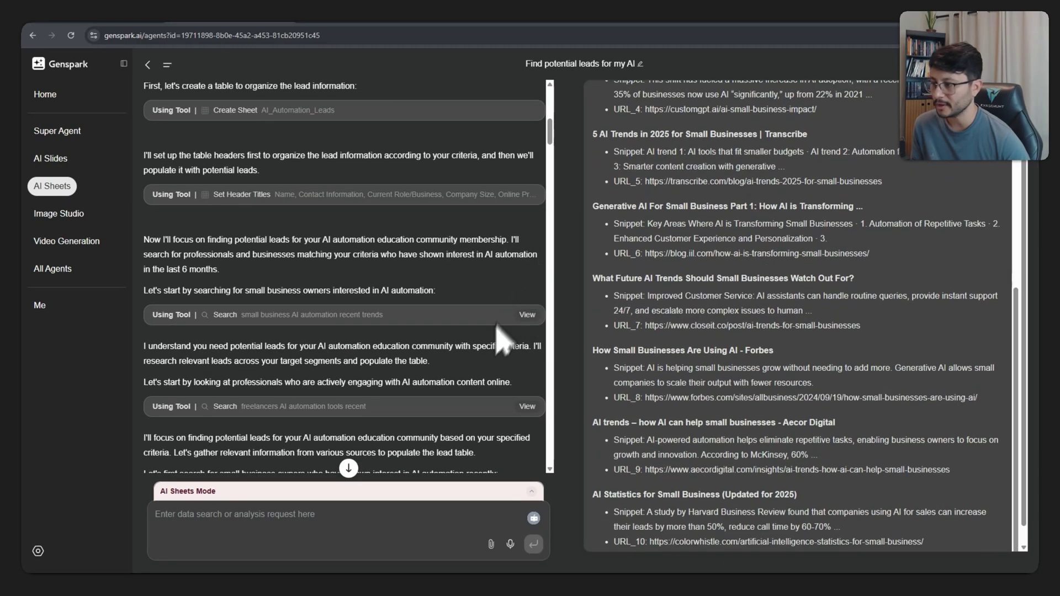
View the agent's search results for "small business owners AI automation LinkedIn profiles" and examine the query and its sources
scroll(519, 336, "down", 5)
left_click(528, 180)
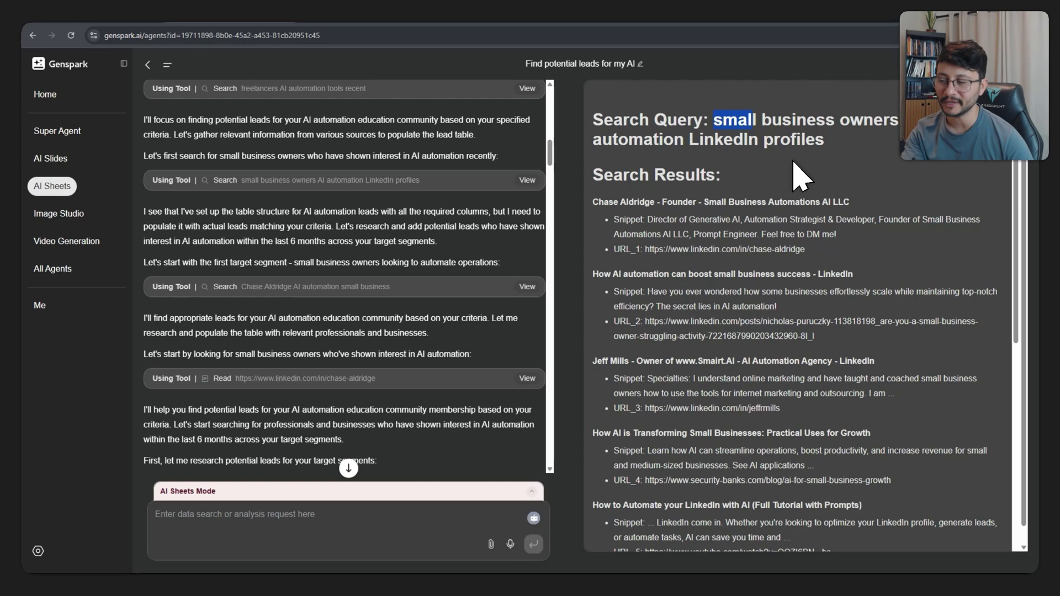
left_click_drag(720, 119, 791, 117)
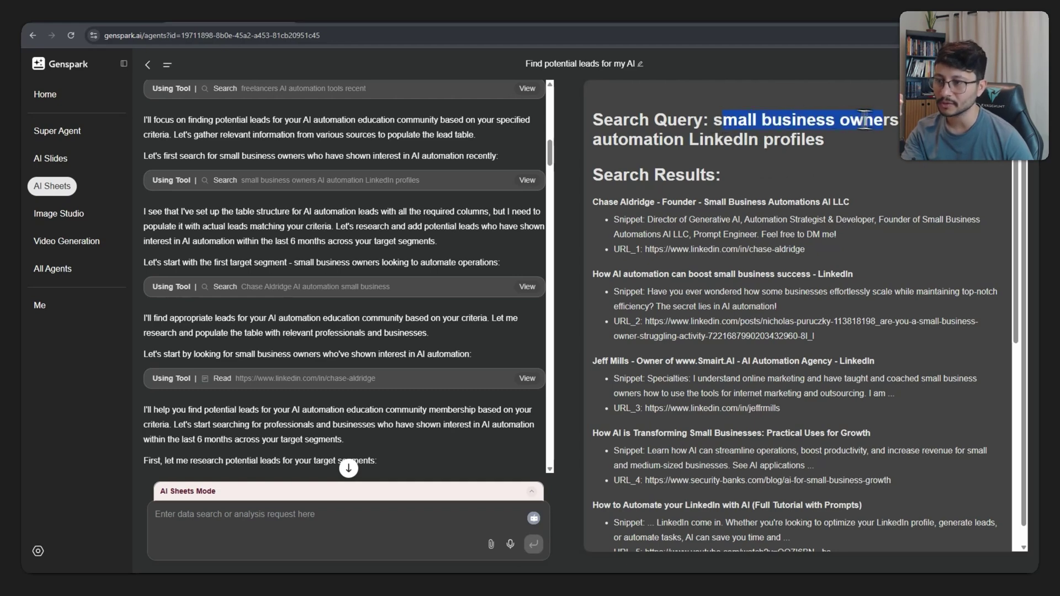
left_click_drag(864, 119, 763, 143)
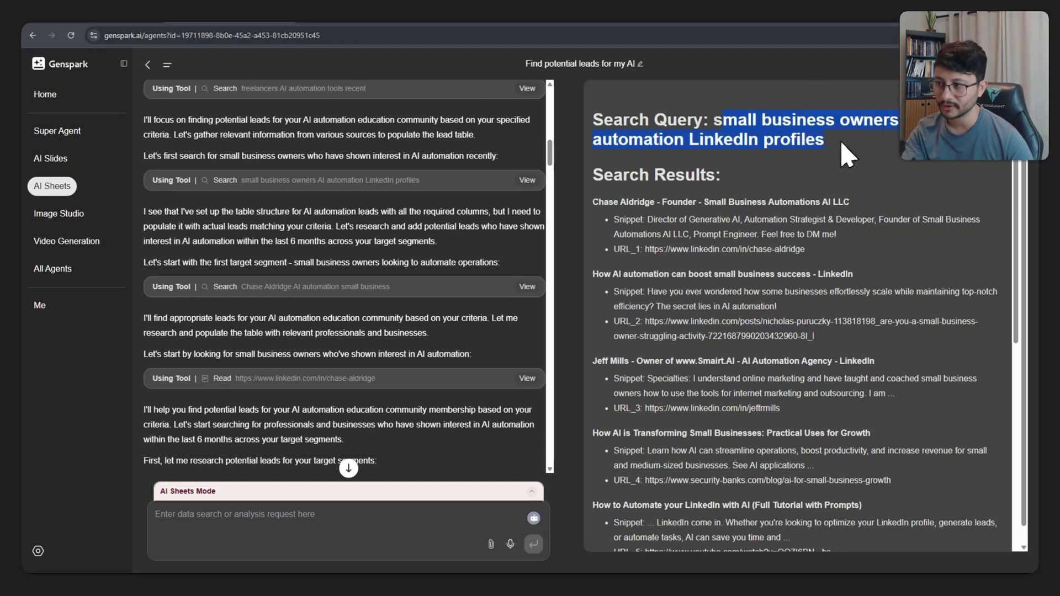
scroll(745, 273, "down", 7)
left_click_drag(710, 252, 812, 305)
left_click(800, 311)
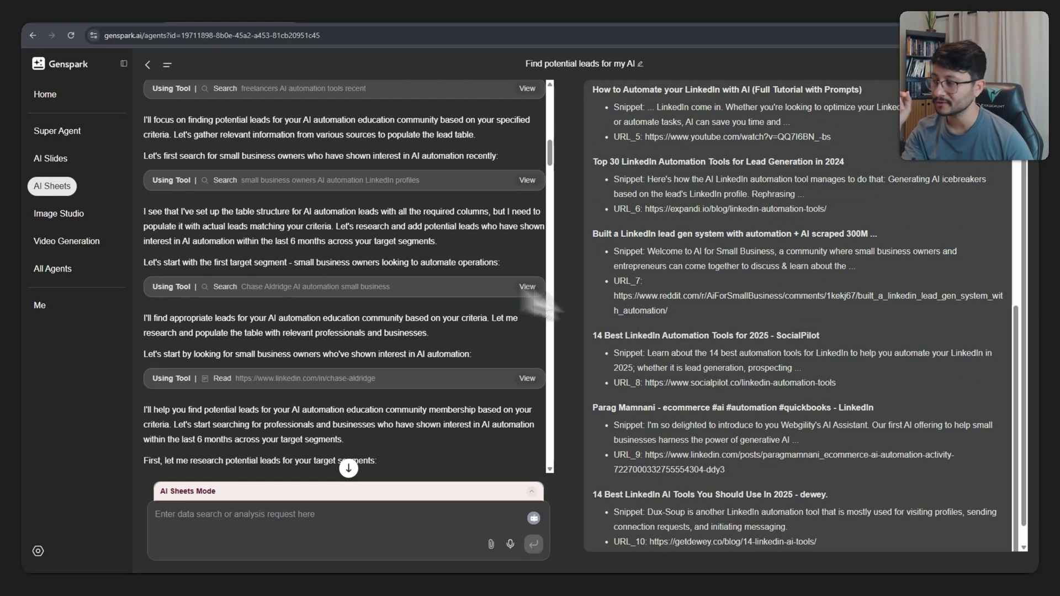
View the agent's search results about the first lead, and close them to return to the leads sheet
scroll(353, 265, "down", 2)
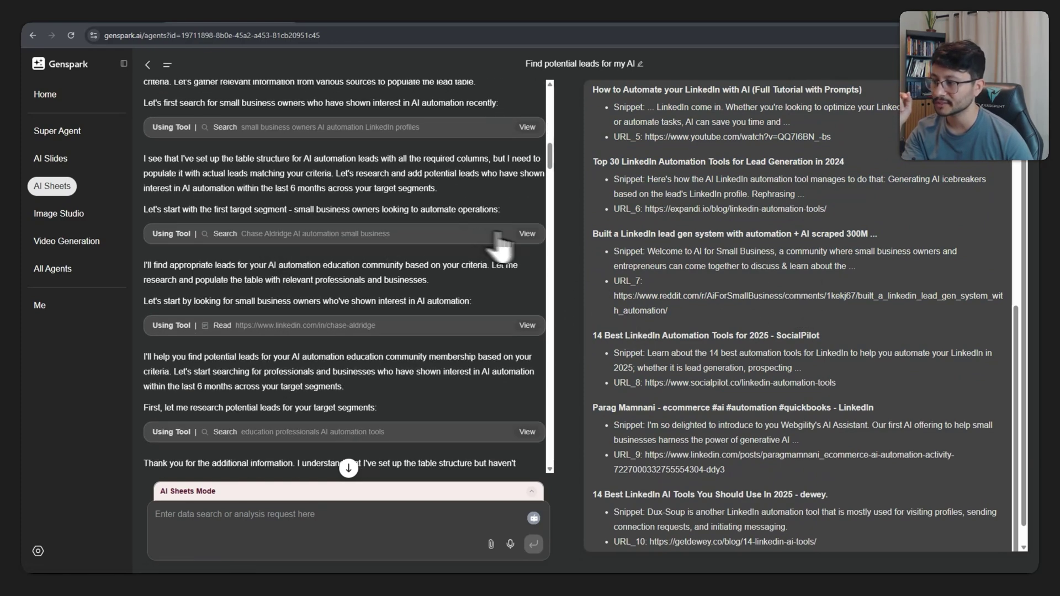
left_click(525, 235)
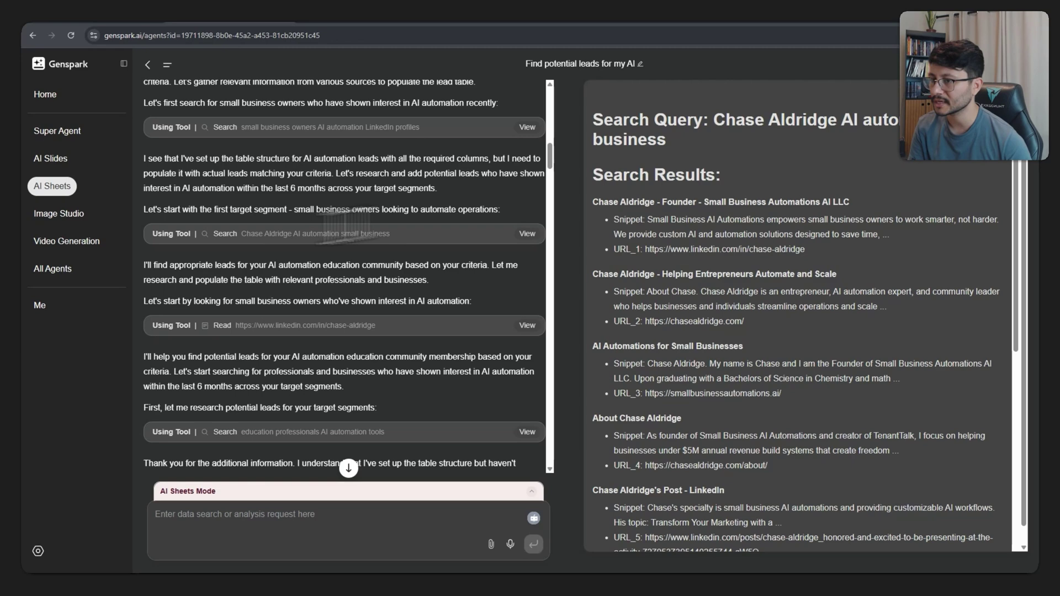
left_click(1015, 95)
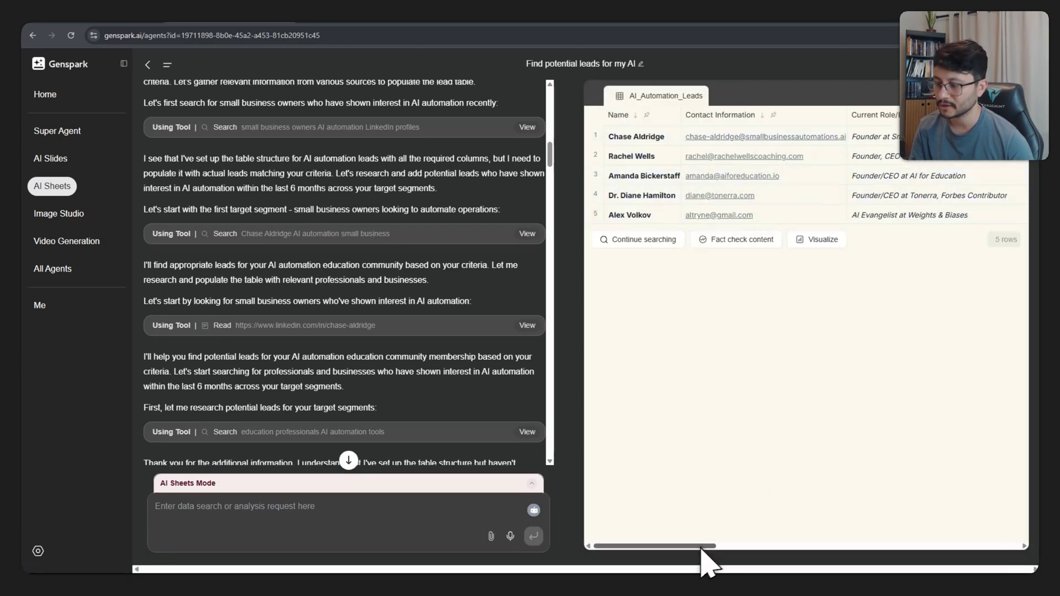
Check the first lead's LinkedIn profile from the Online Presence column and return to the Genspark session
left_click_drag(705, 547, 835, 547)
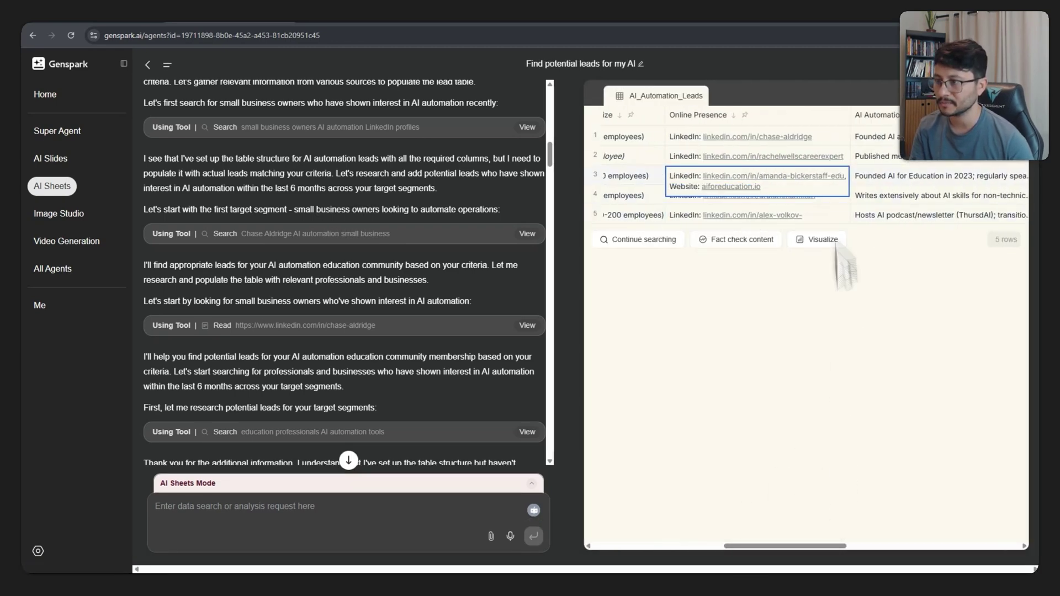
left_click(795, 137)
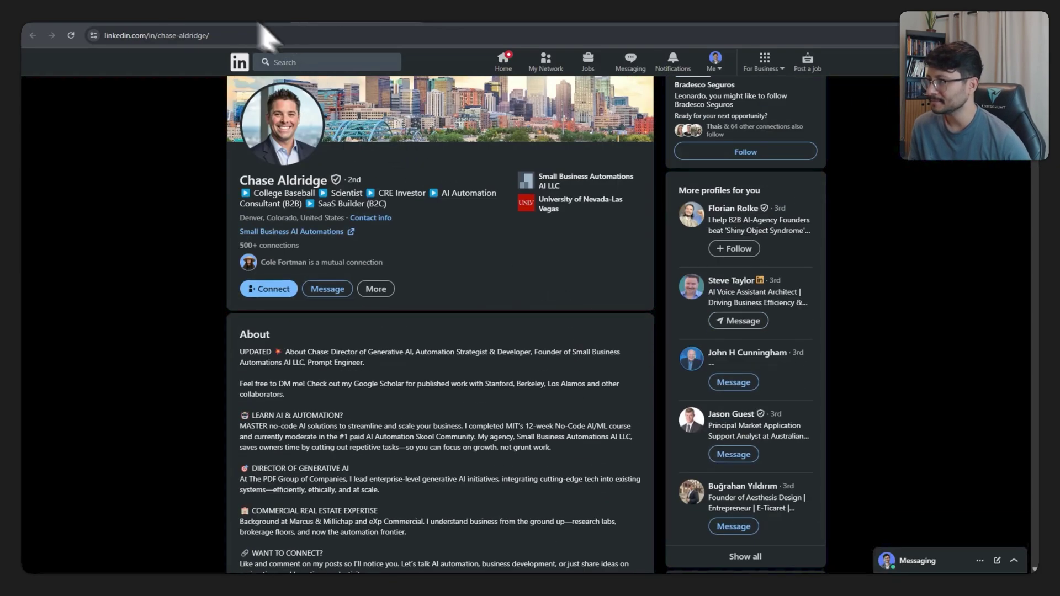
left_click(236, 14)
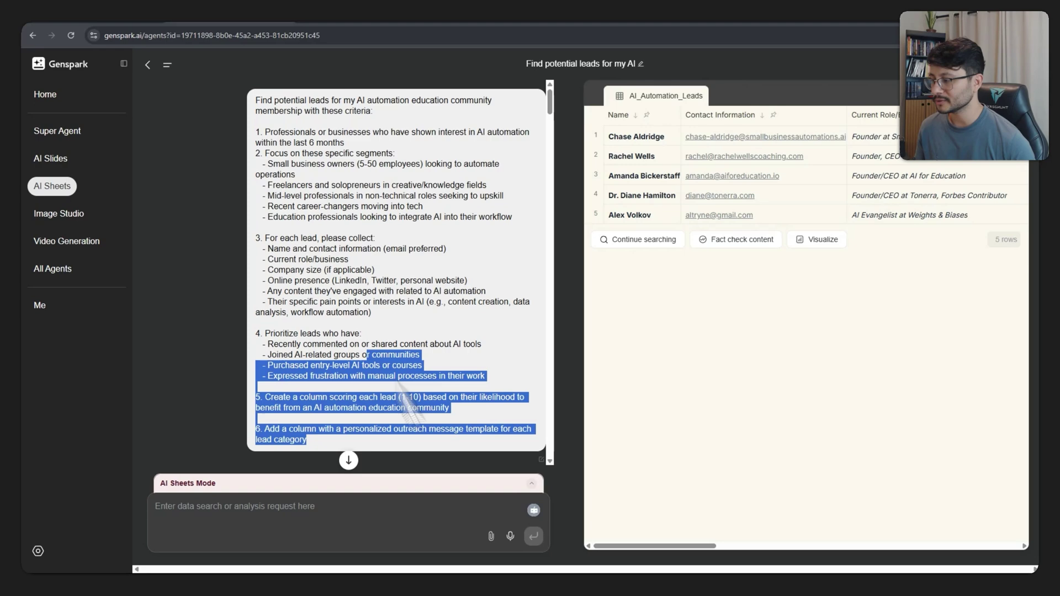
Select the full lead-search prompt in the chat and open a blank AI Sheets session from the Genspark home page
left_click_drag(386, 408, 255, 101)
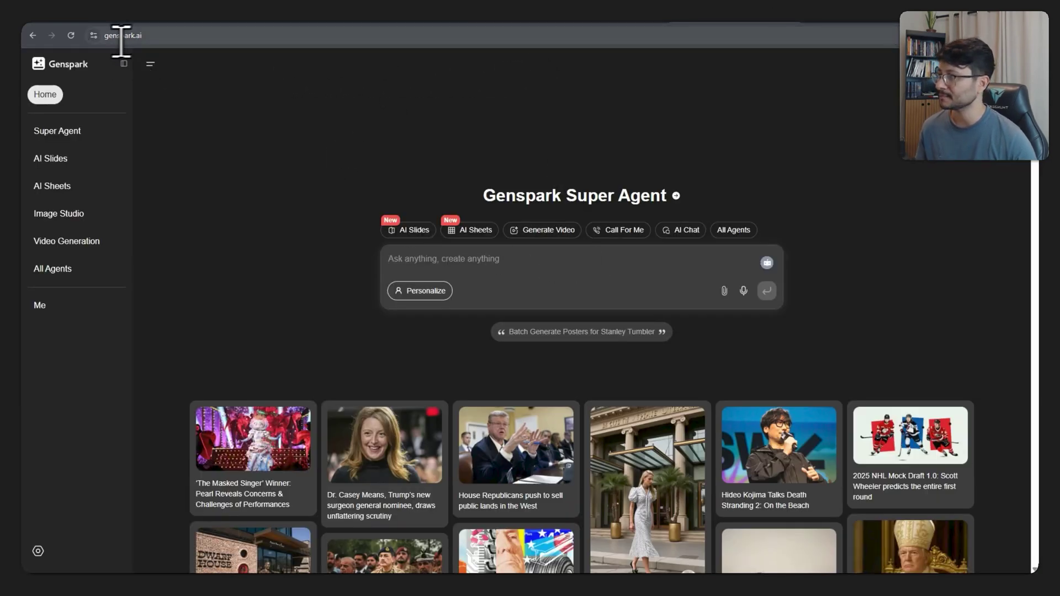
left_click(49, 191)
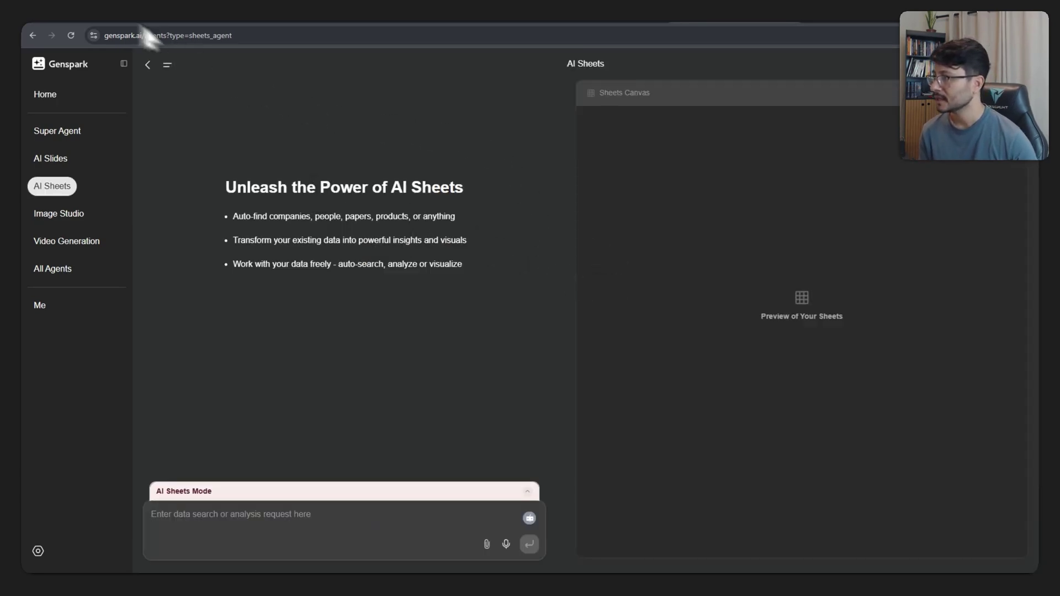
Switch to the YouTube video "Genspark AI Sheets: The Spreadsheet Revolution Is Here" and look over its description
left_click(114, 8)
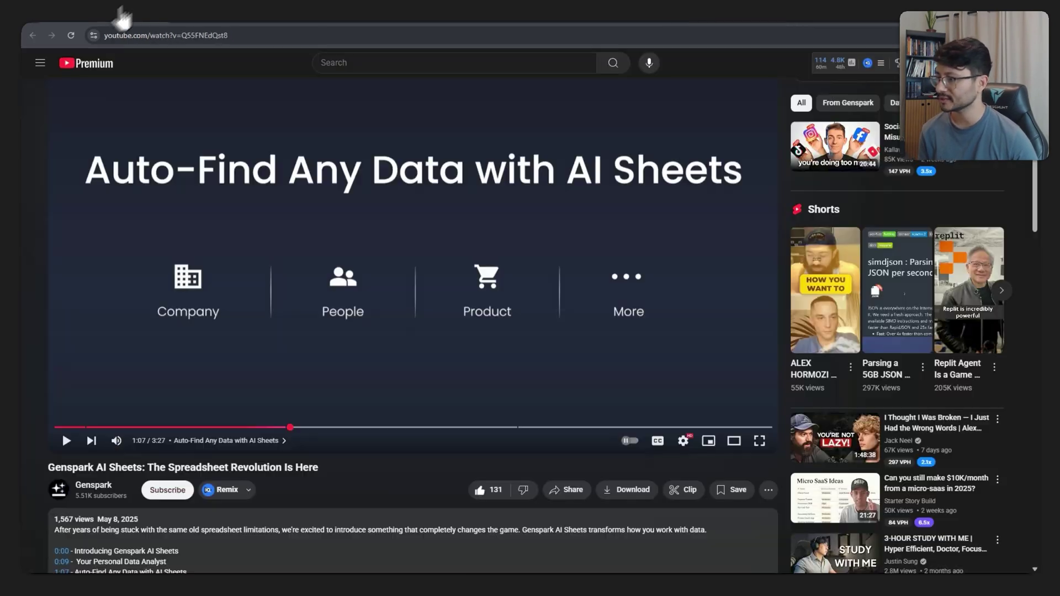
scroll(238, 500, "down", 2)
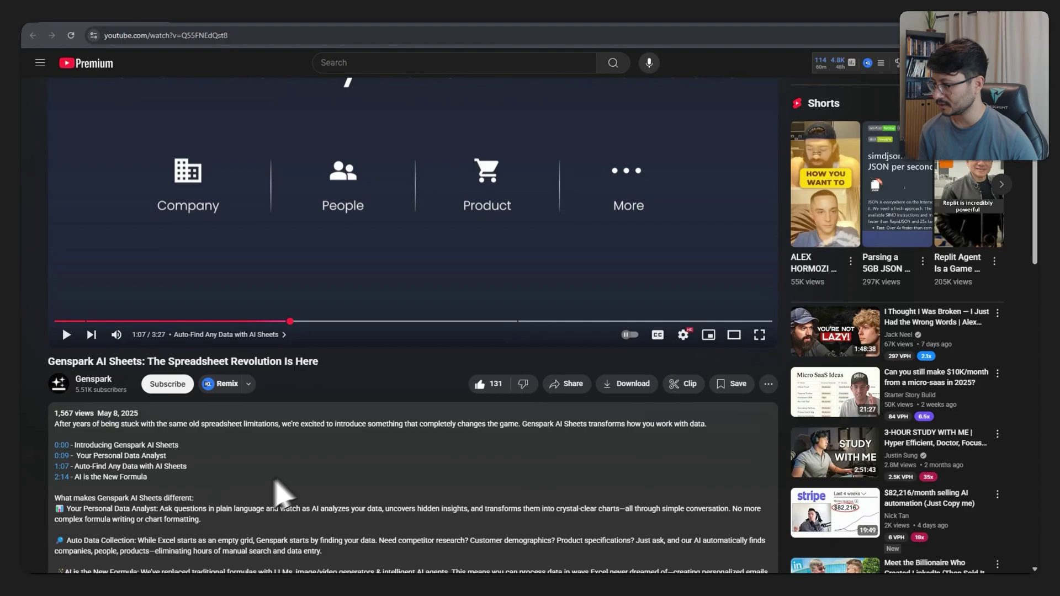
scroll(166, 430, "up", 3)
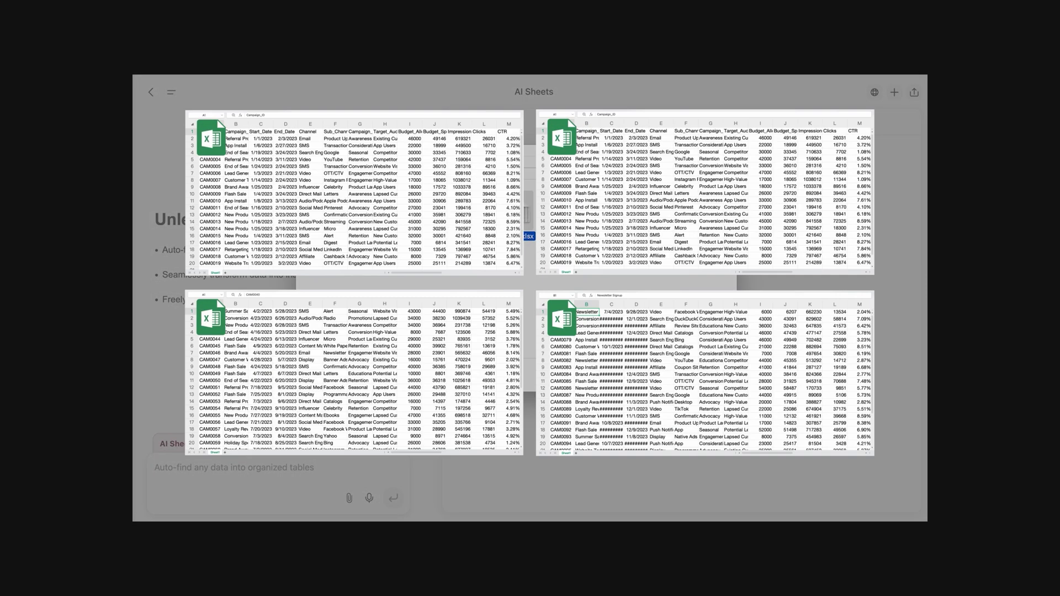
Upload the quarterly Excel data files to AI Sheets and submit the request "Merge together"
left_click(706, 376)
type("Merge together")
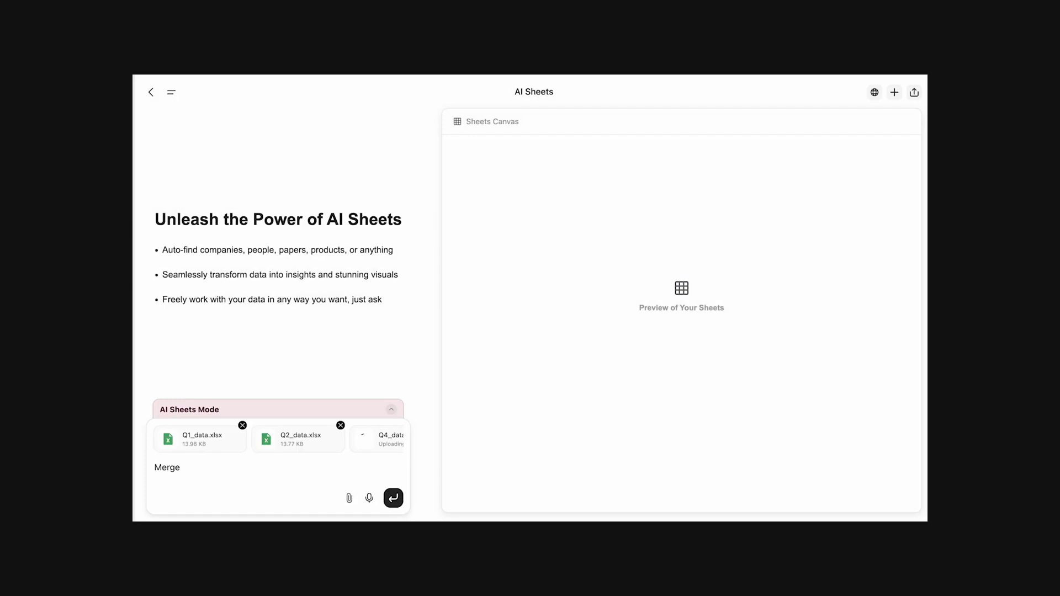
key("Return")
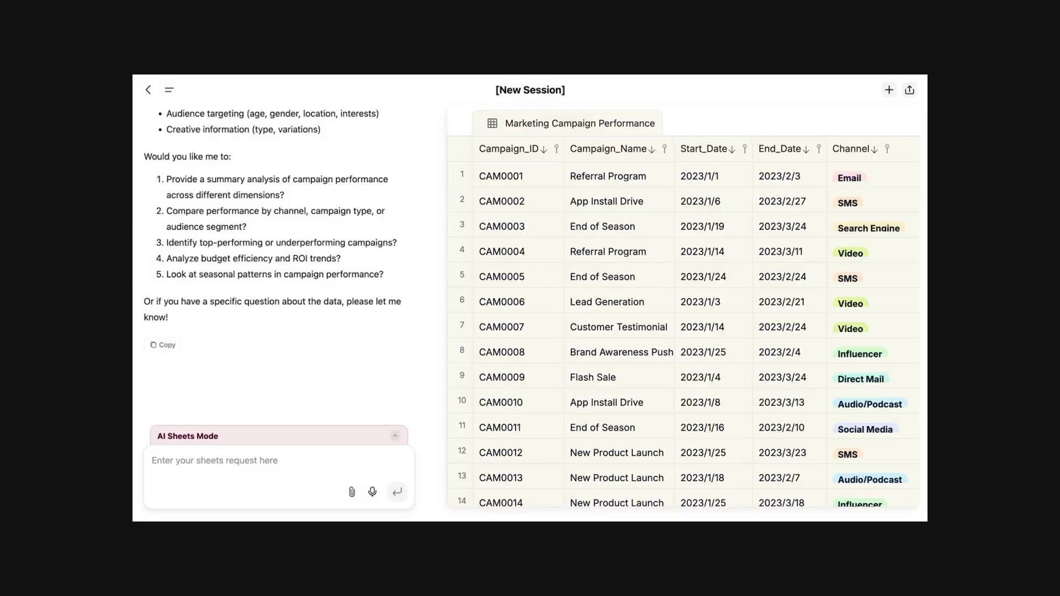
Ask "Analyzing campaign performance, which channel have the best performance? Visualize the results." and view the generated marketing_channel_performance web page
scroll(695, 325, "right", 5)
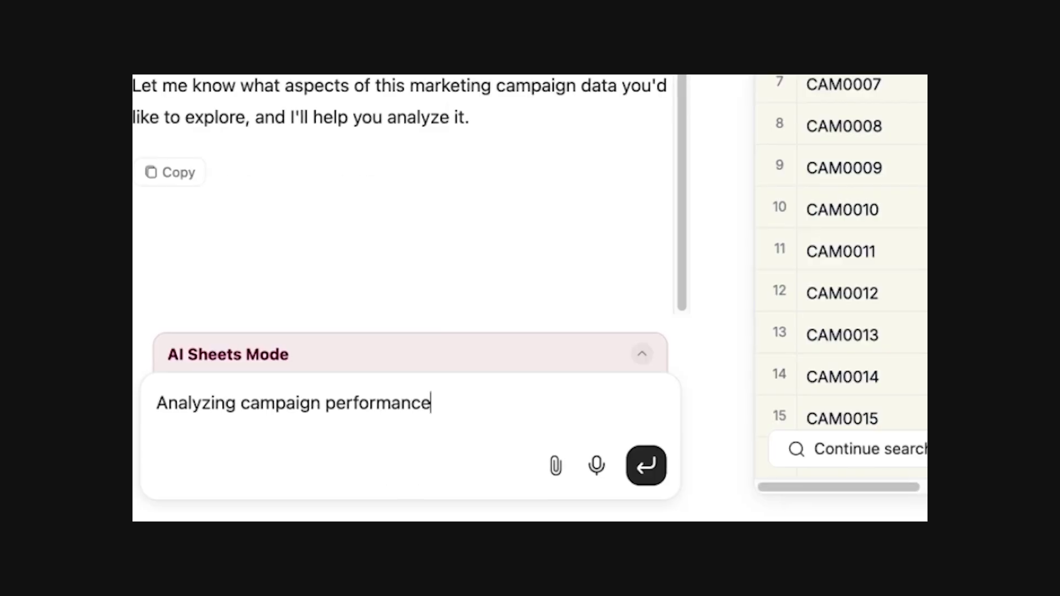
type(",  which channel have the best performance")
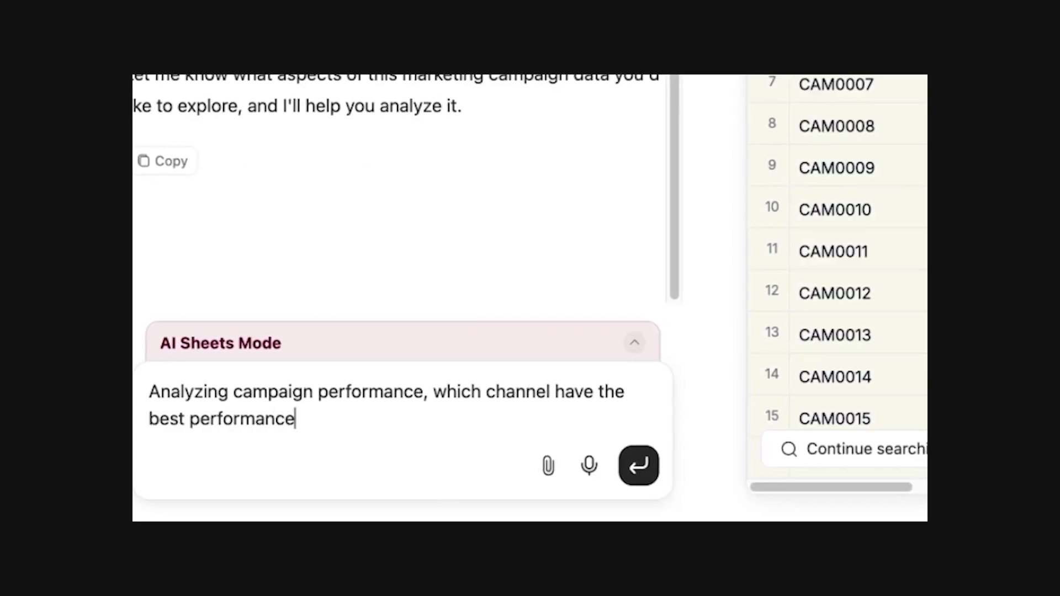
type("? Visualize the results.")
key("Return")
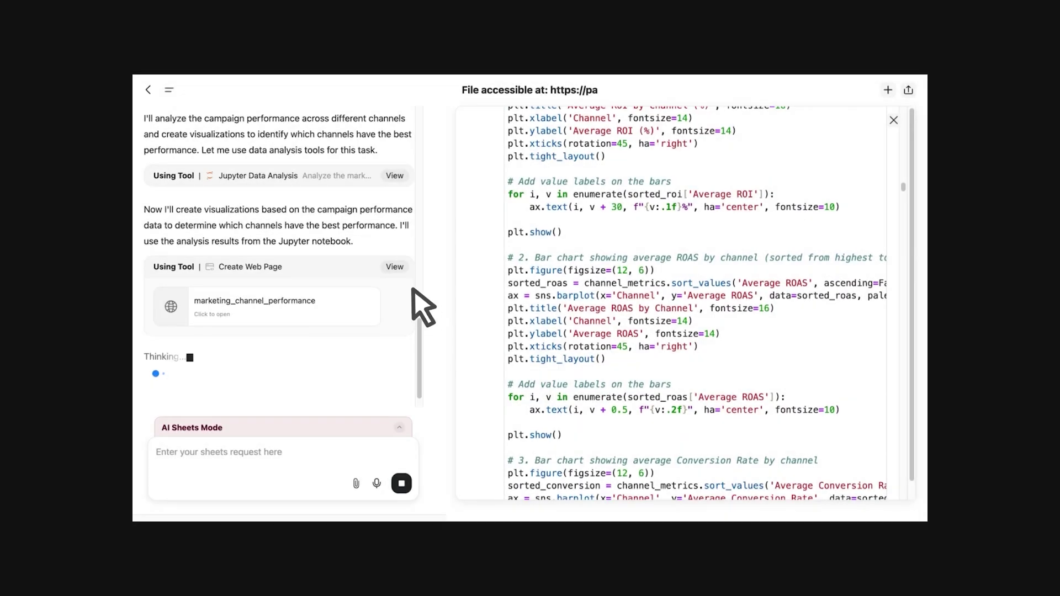
left_click(395, 267)
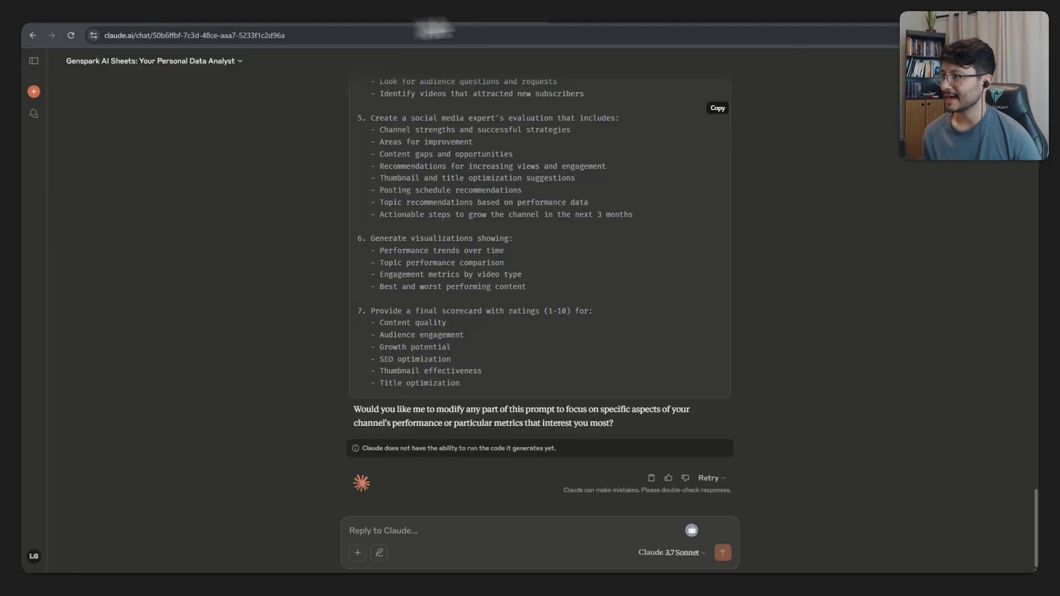
Look through the Claude chat on Genspark AI Sheets and highlight the opening of the pasted video transcript
scroll(762, 221, "up", 10)
scroll(826, 267, "down", 15)
scroll(826, 267, "up", 15)
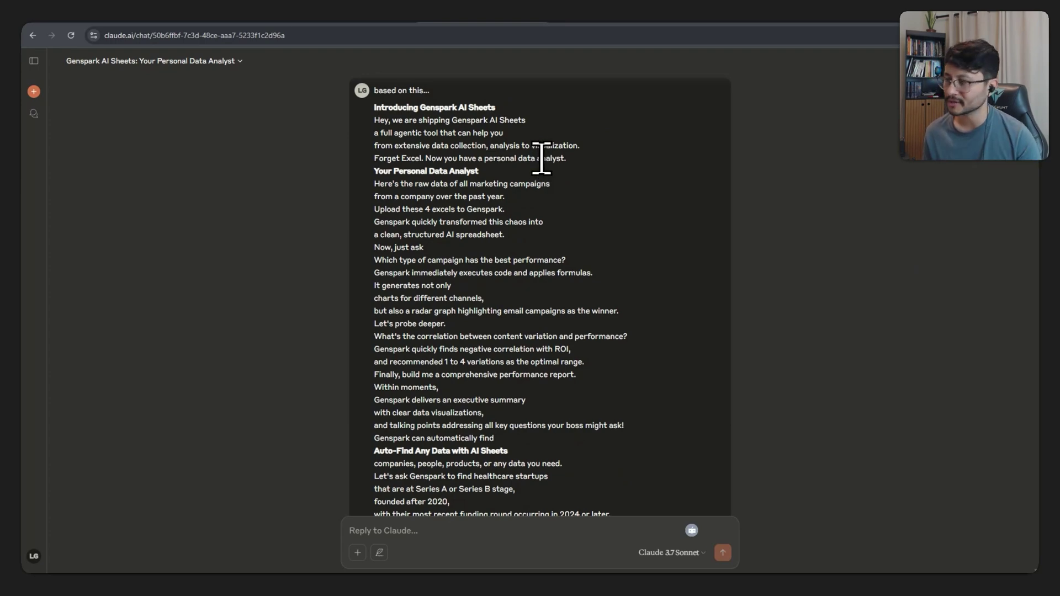
left_click_drag(375, 106, 466, 171)
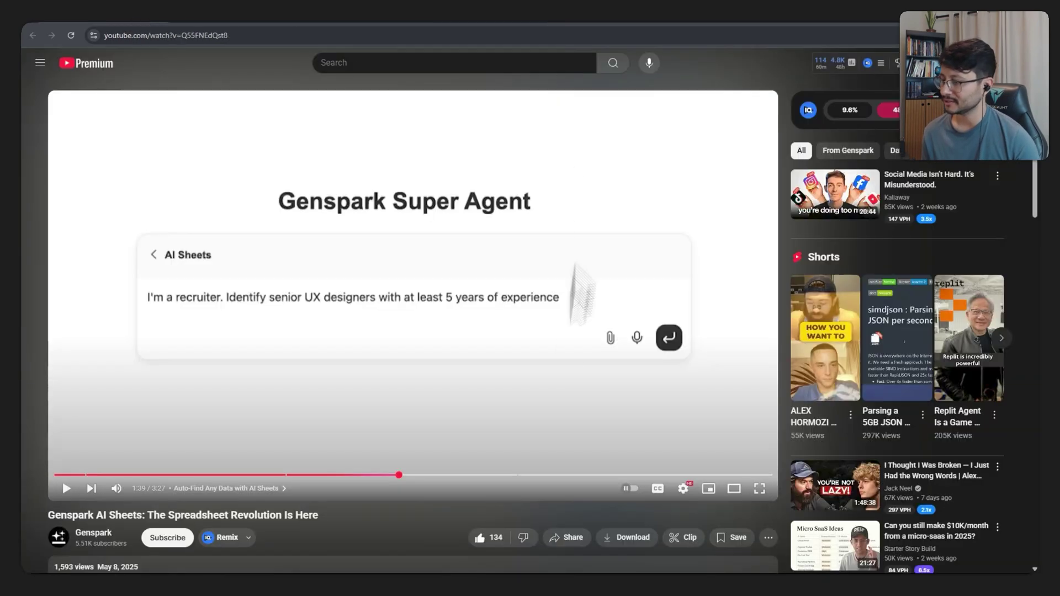
Switch back to the Genspark AI Sheets video on YouTube and show its transcript
left_click(644, 492)
scroll(644, 492, "down", 5)
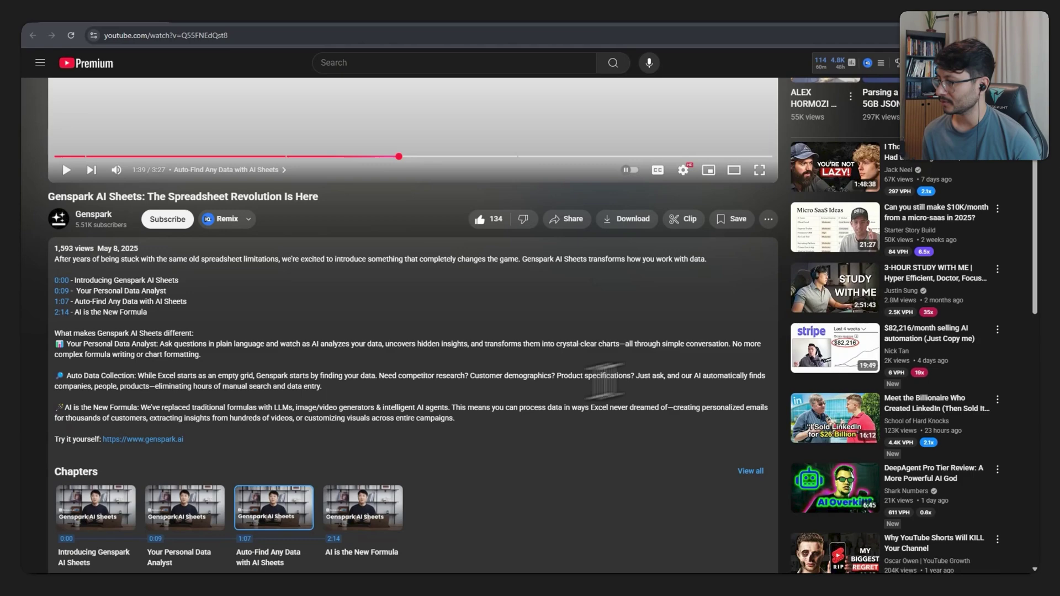
scroll(606, 380, "down", 5)
left_click(99, 323)
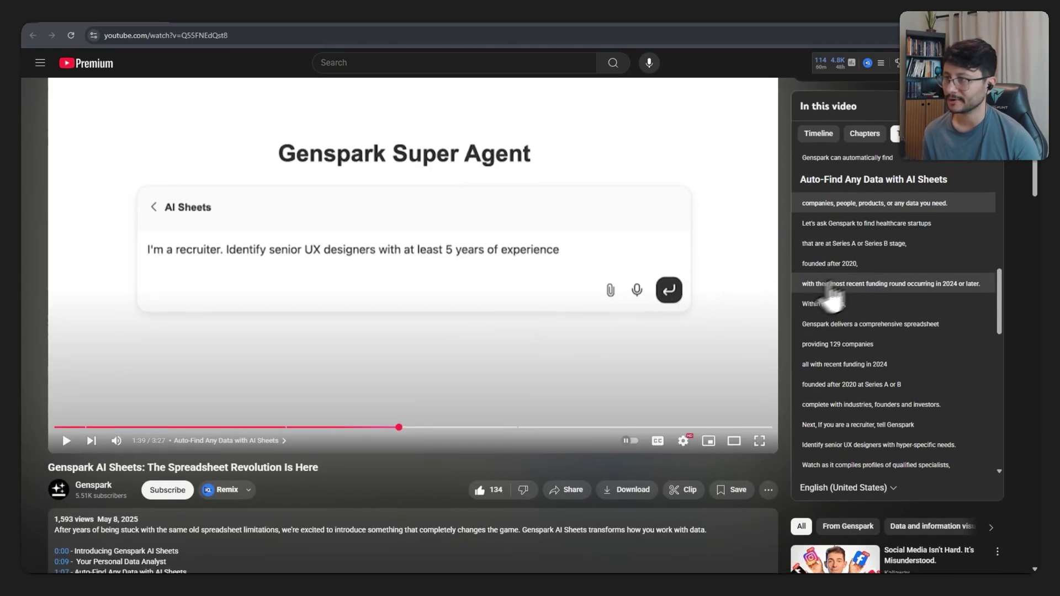
Return to the Claude chat and highlight the request below the transcript asking for money-making uses of the tool
scroll(828, 284, "down", 4)
left_click(500, 13)
scroll(671, 249, "down", 7)
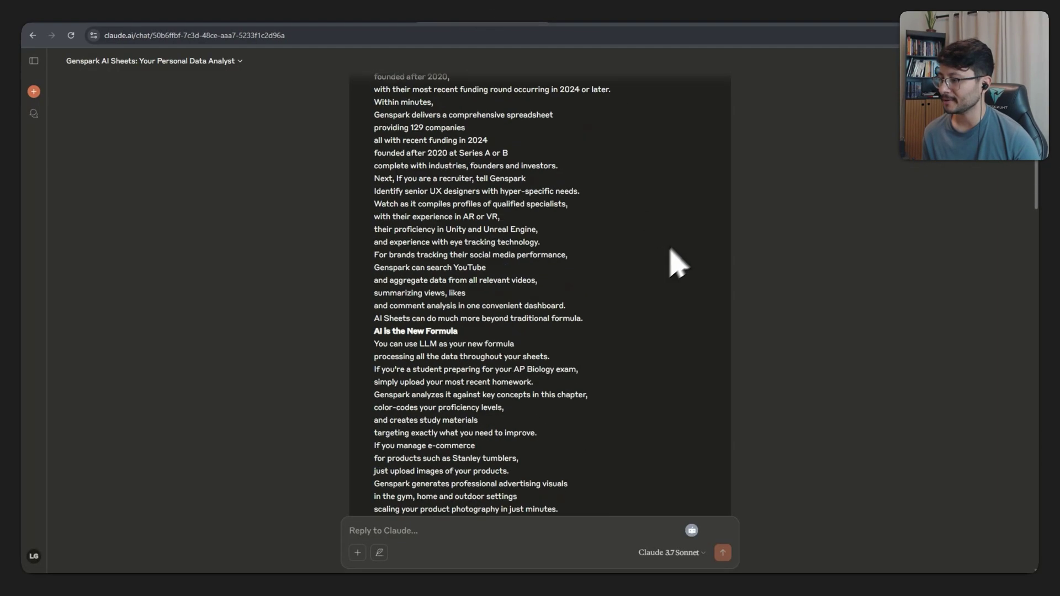
scroll(678, 264, "down", 10)
scroll(686, 237, "up", 3)
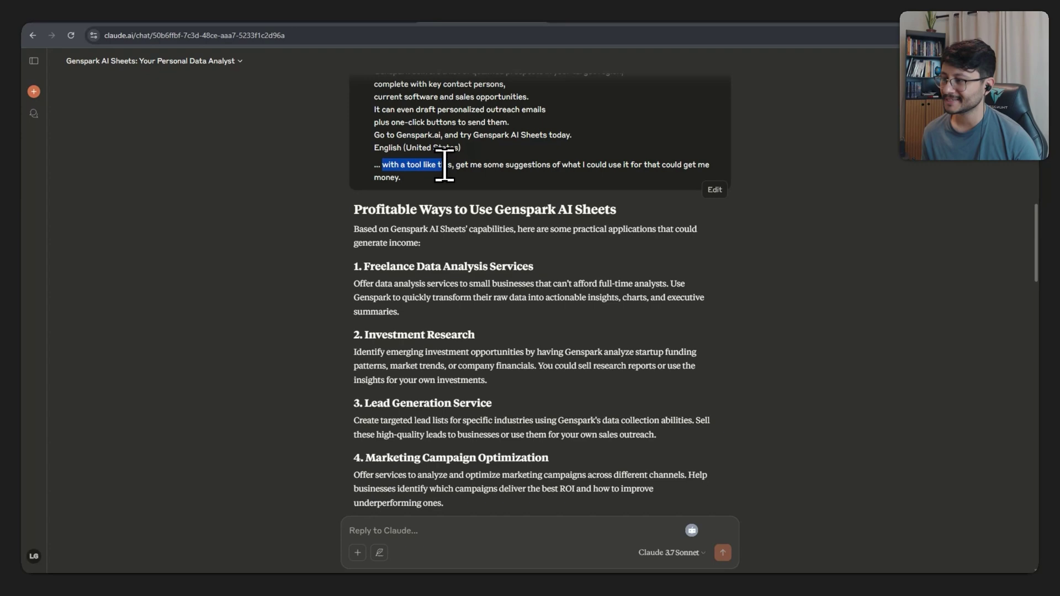
left_click_drag(445, 165, 469, 177)
left_click(718, 262)
Look over Claude's suggestions, then highlight the request for a Skool community lead-search prompt and the prompt written for it
scroll(726, 276, "down", 4)
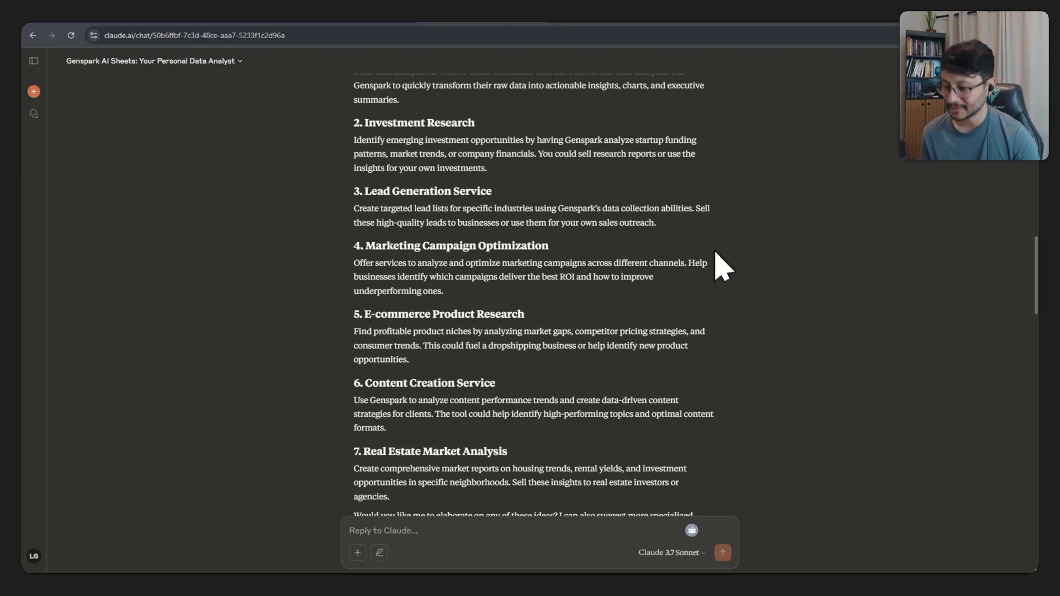
scroll(721, 265, "down", 8)
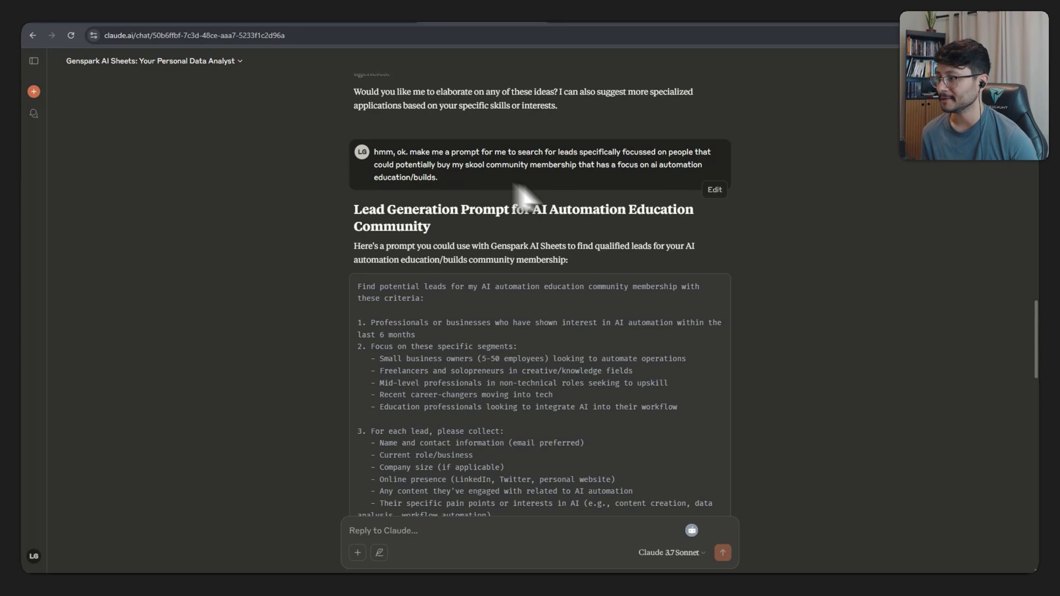
left_click_drag(377, 151, 421, 151)
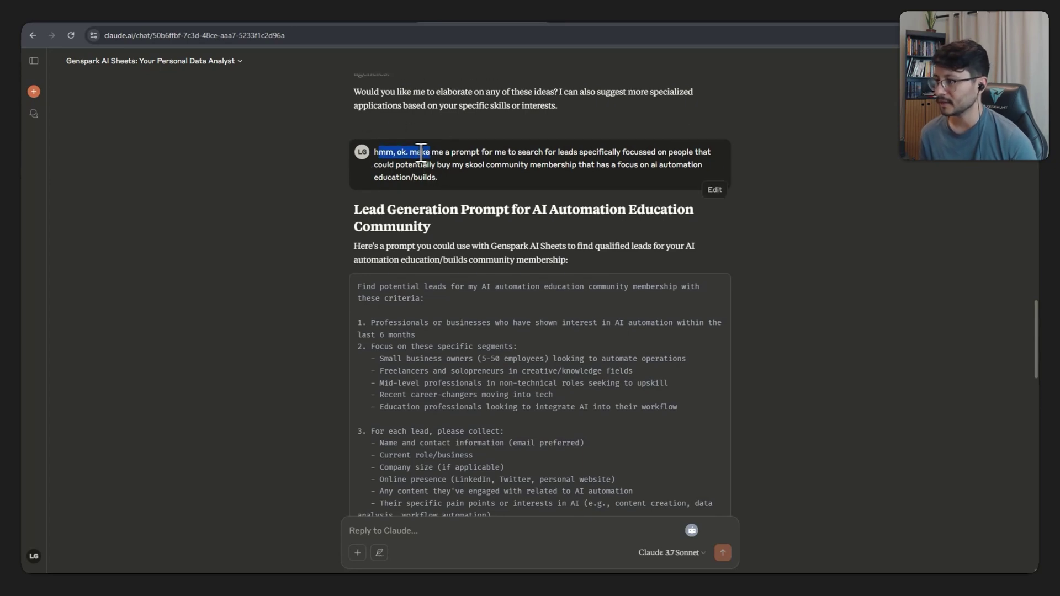
left_click_drag(529, 159, 443, 175)
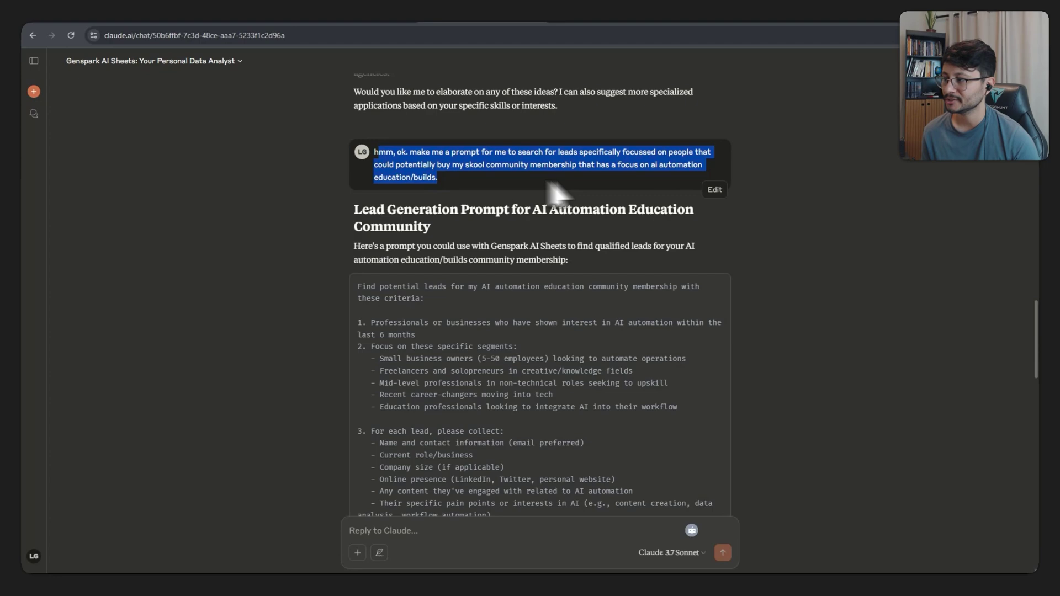
scroll(394, 133, "down", 3)
left_click_drag(362, 127, 501, 454)
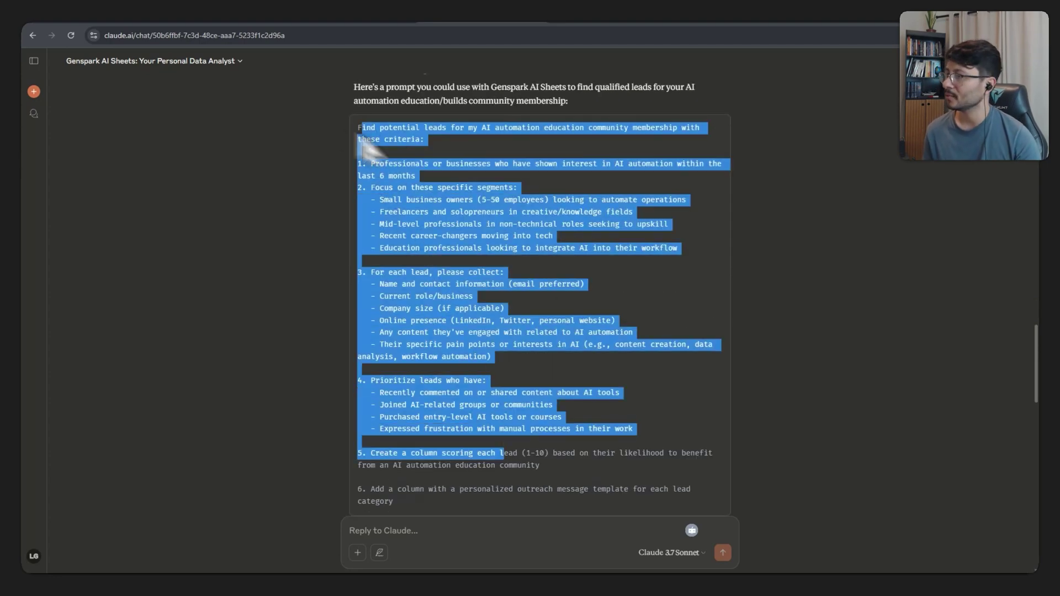
Find the chat message requesting a YouTube channel analysis prompt and highlight its opening lines
left_click(232, 7)
scroll(457, 184, "down", 5)
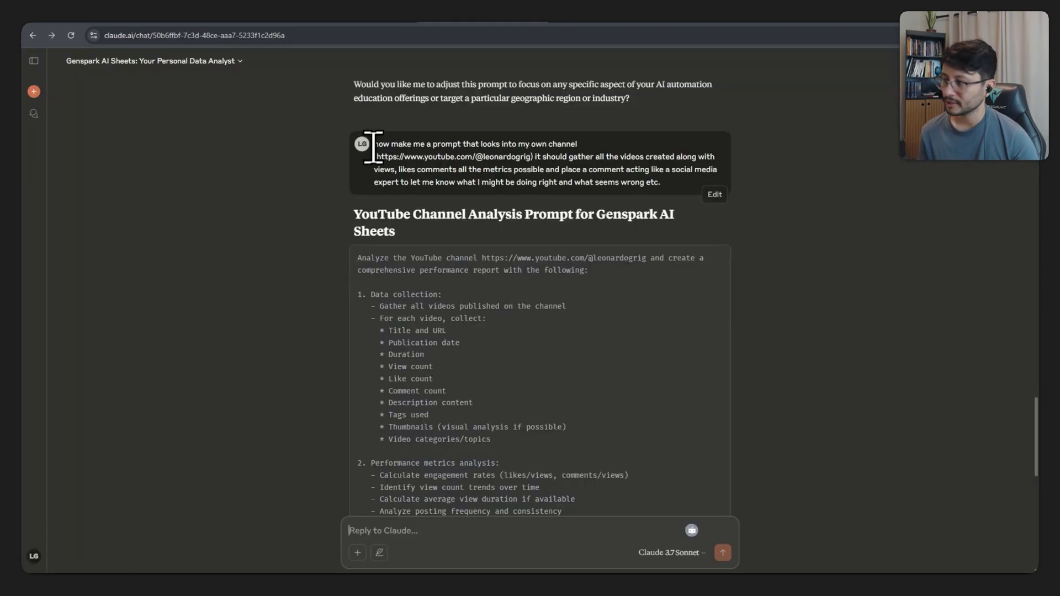
left_click_drag(375, 144, 544, 155)
left_click(770, 163)
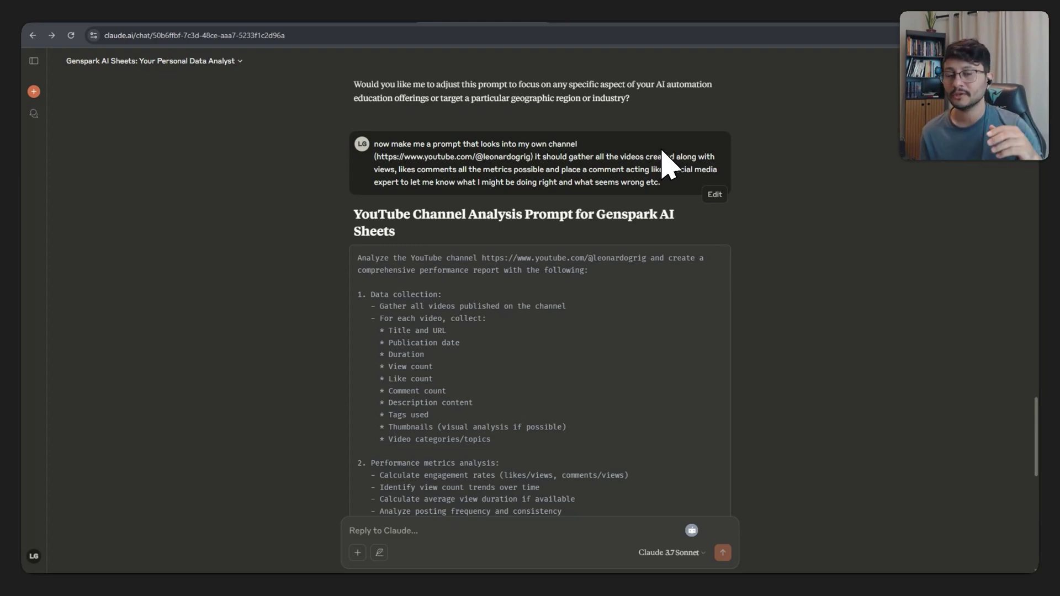
Switch to the Genspark AI Sheets channel analysis and highlight the conclusion at the end of the report
left_click(613, 28)
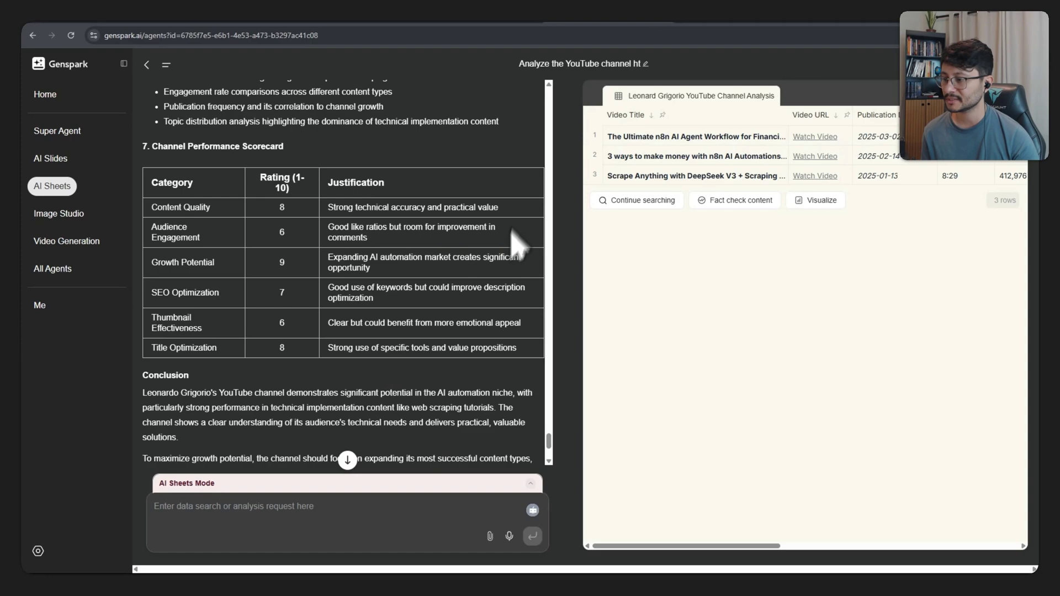
scroll(507, 237, "down", 5)
left_click_drag(345, 380, 216, 241)
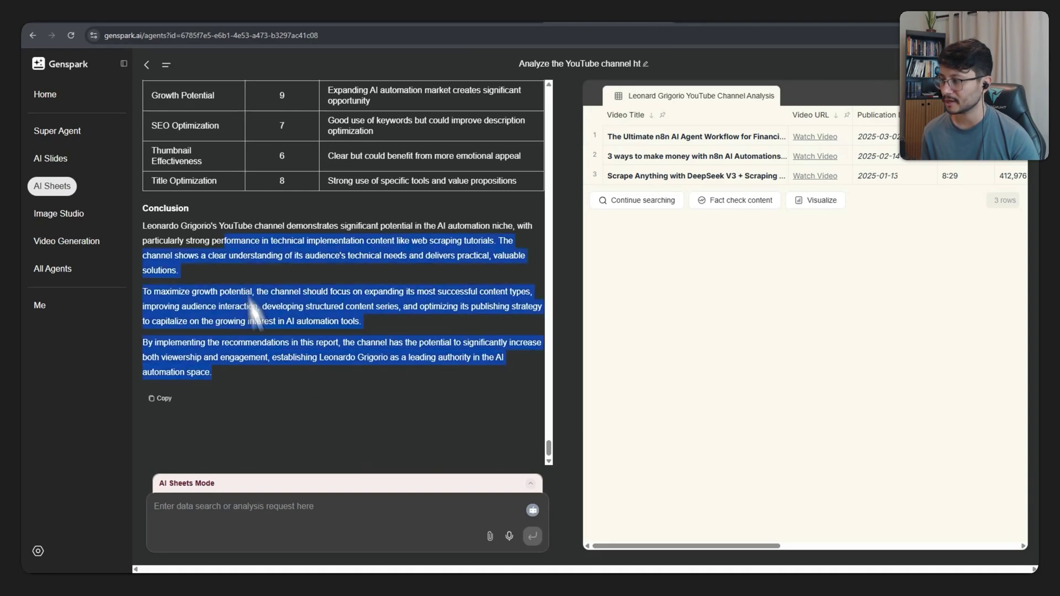
left_click(418, 325)
mouse_move(547, 448)
left_mouse_down()
mouse_move(559, 94)
mouse_move(558, 442)
left_mouse_up()
left_click(236, 9)
left_click(602, 8)
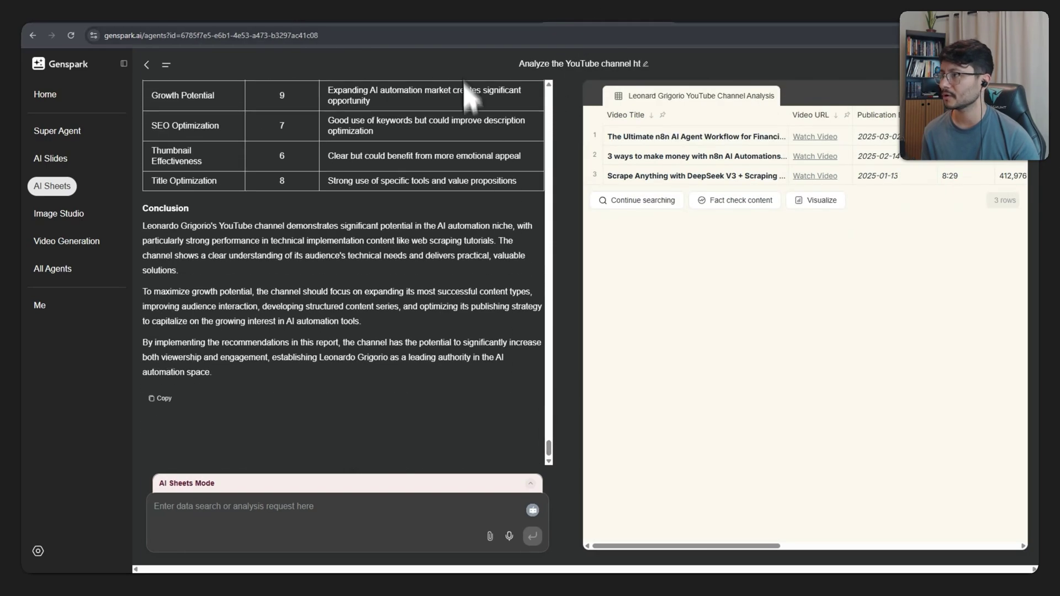
Switch back to Claude and highlight the full request for gathering the channel's videos and metrics with social media expert comments
left_click(470, 10)
scroll(617, 248, "down", 3)
scroll(624, 263, "up", 3)
left_click_drag(374, 144, 431, 144)
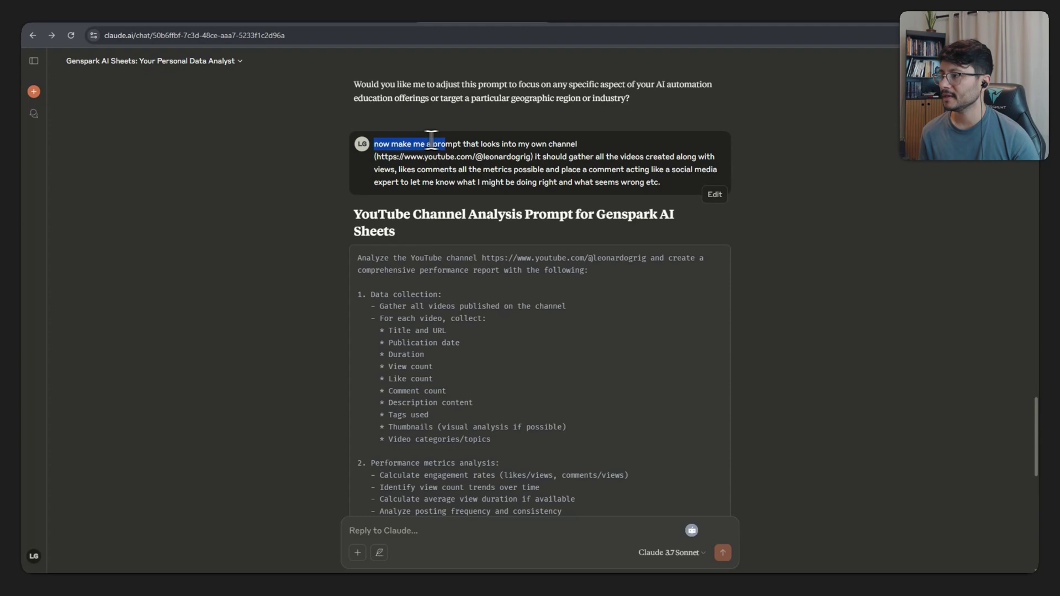
left_click_drag(509, 142, 401, 176)
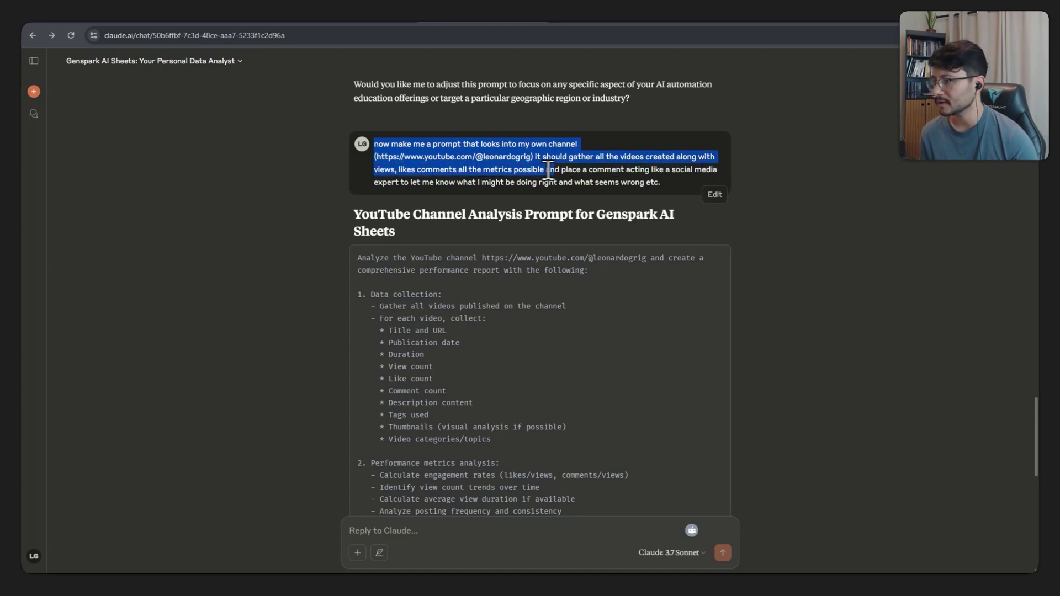
mouse_move(639, 171)
left_mouse_down()
mouse_move(698, 173)
mouse_move(398, 183)
mouse_move(647, 182)
left_mouse_up()
left_click(666, 180)
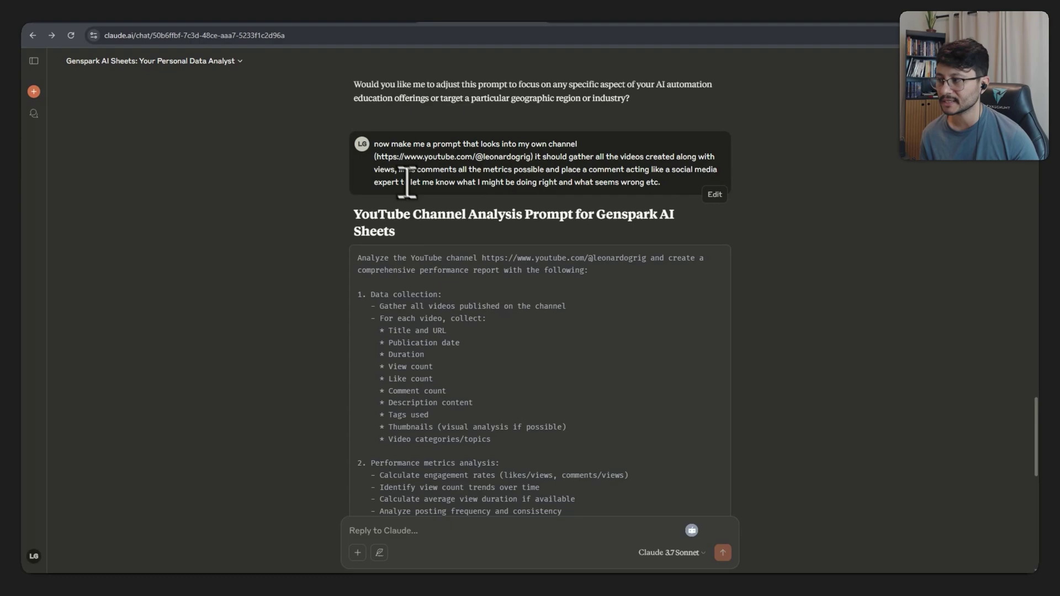
Highlight the metrics and expert comment part of the request and read through the YouTube Channel Analysis Prompt
left_click_drag(398, 170, 634, 171)
scroll(593, 226, "down", 4)
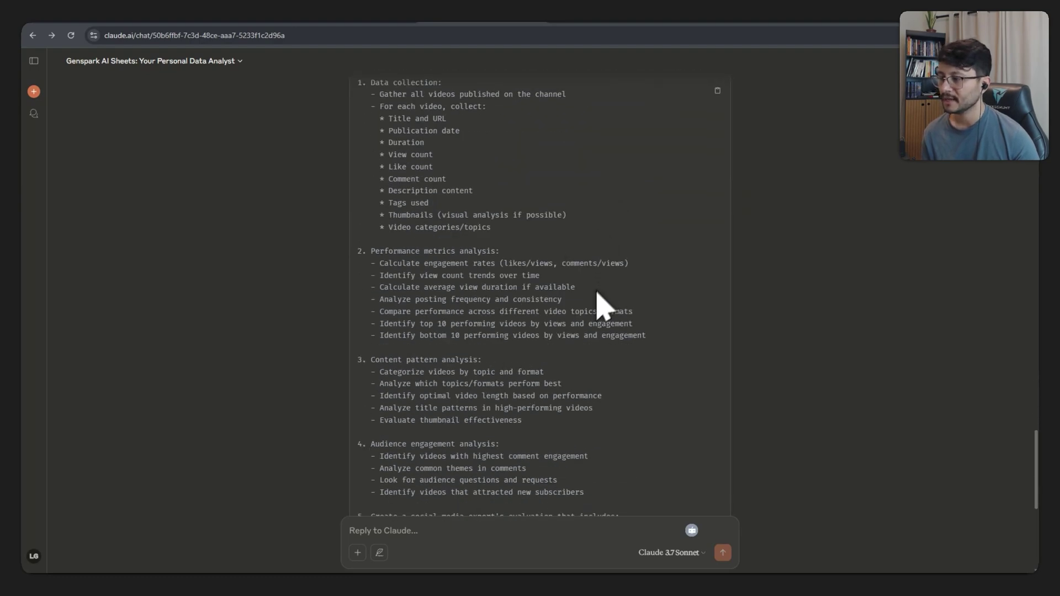
scroll(595, 287, "up", 2)
scroll(591, 208, "down", 2)
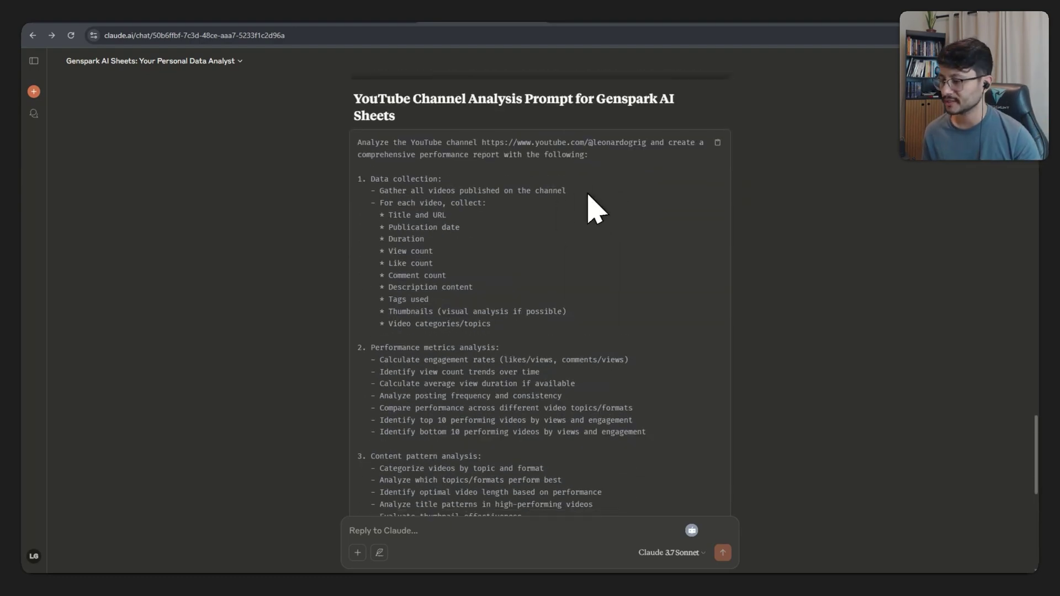
scroll(650, 232, "up", 3)
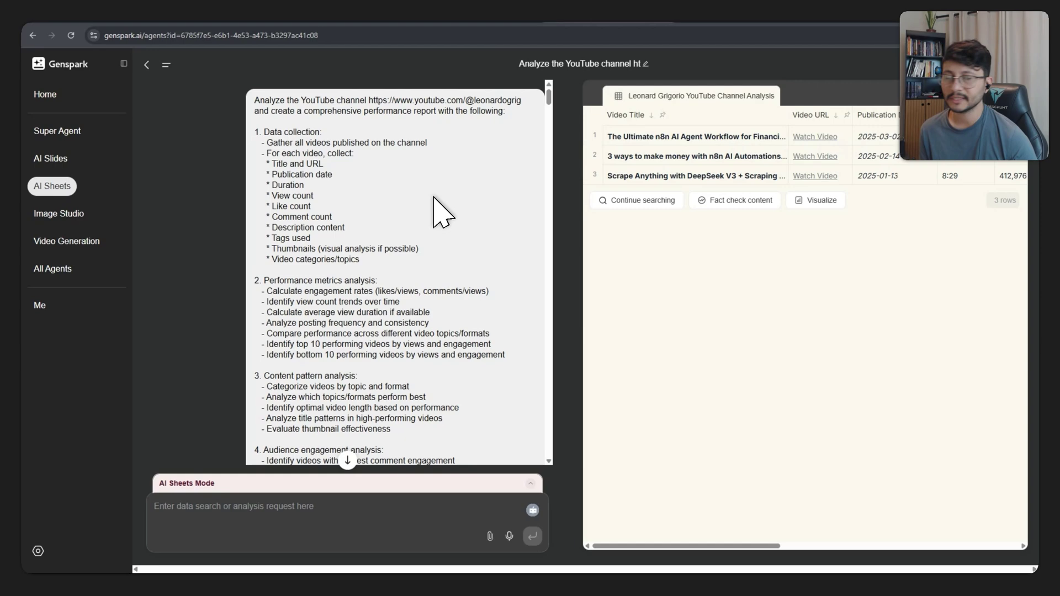
Switch to the Genspark channel analysis session and review the submitted prompt and the agent's first tool calls
left_click_drag(255, 101, 441, 290)
scroll(381, 221, "down", 13)
scroll(460, 304, "up", 4)
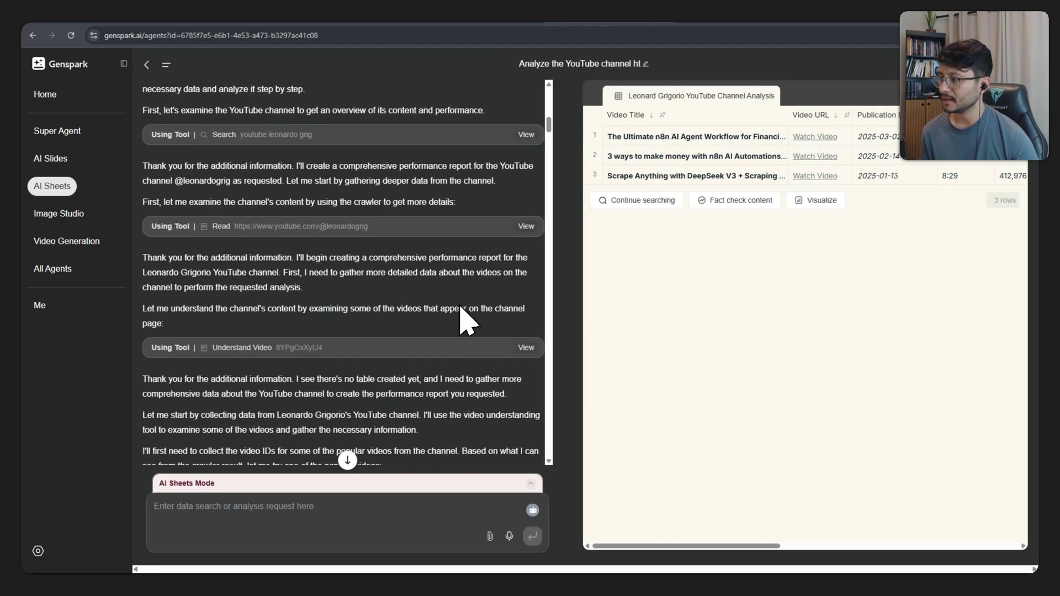
scroll(469, 309, "down", 1)
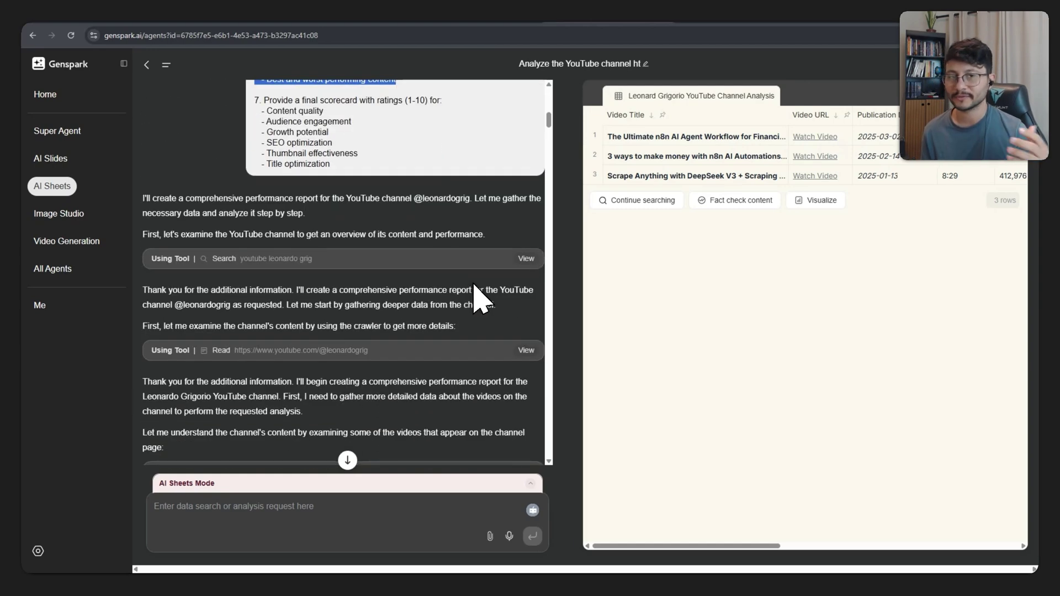
View the results of the YouTube Search and channel page Read tool calls, highlighting the listed search results and videos
left_click(526, 258)
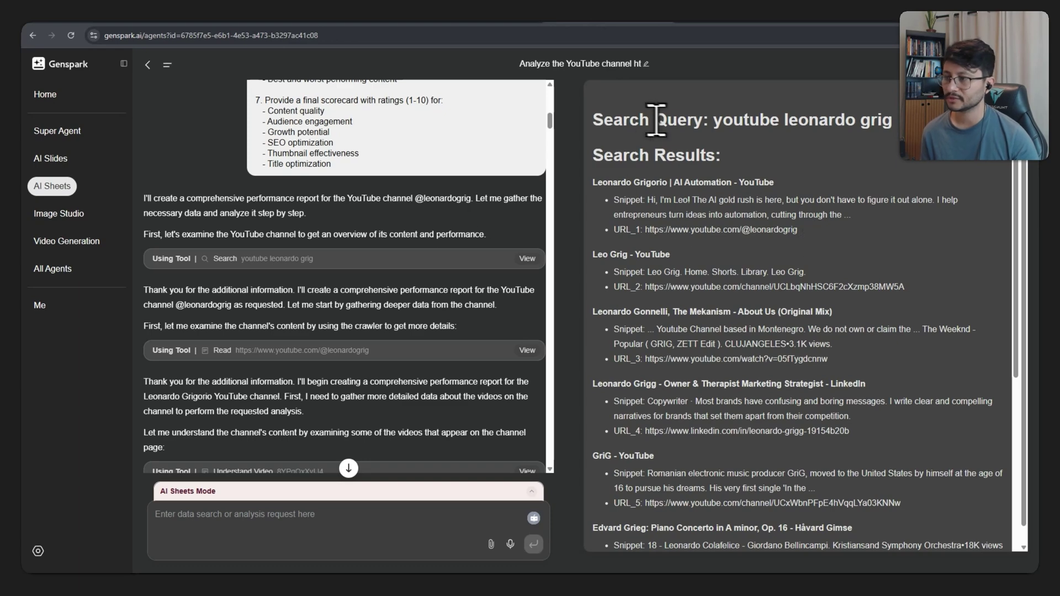
left_click_drag(624, 120, 825, 249)
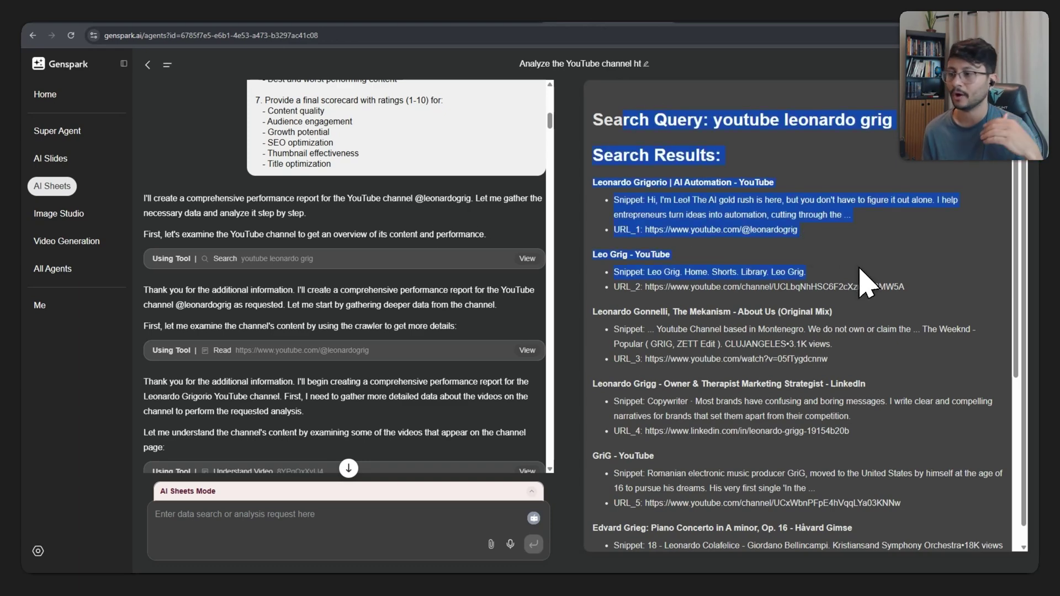
left_click(530, 351)
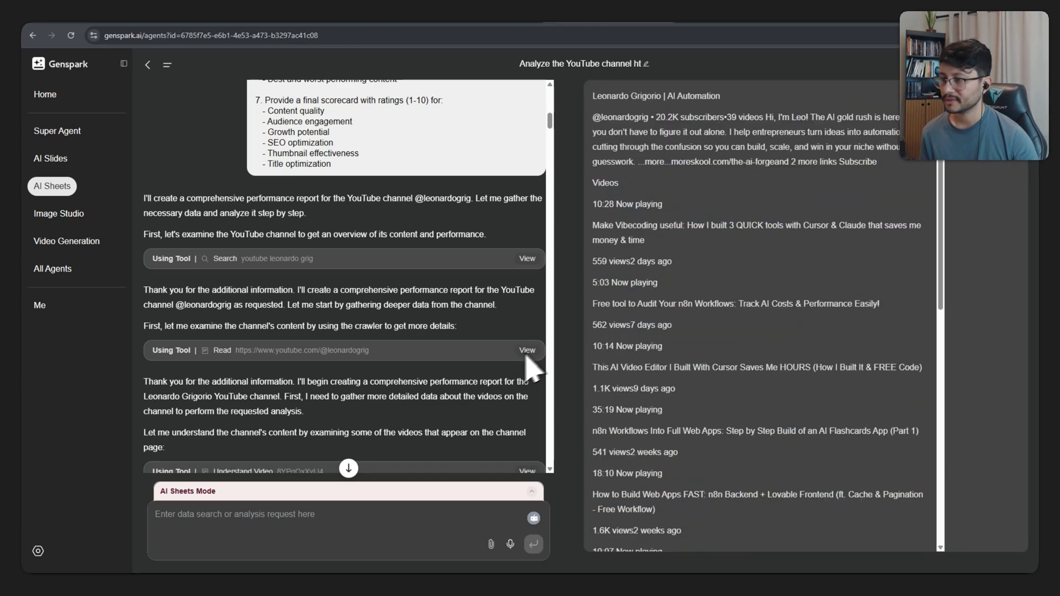
scroll(800, 249, "down", 10)
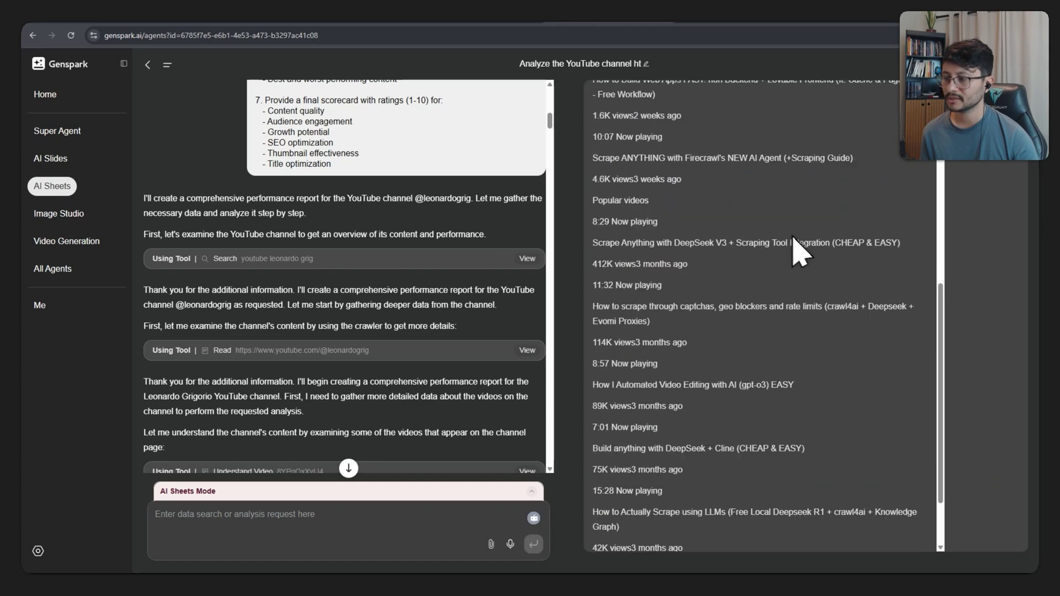
left_click_drag(756, 481, 602, 179)
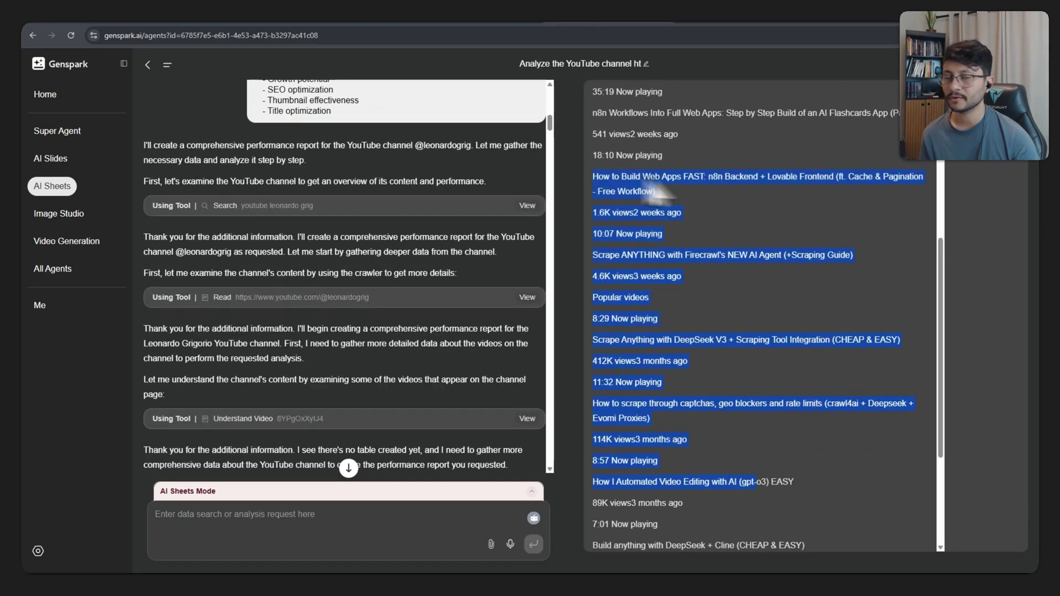
View the Understand Video and Capture Screen tool results and continue through the agent's remaining work log
scroll(490, 320, "up", 1)
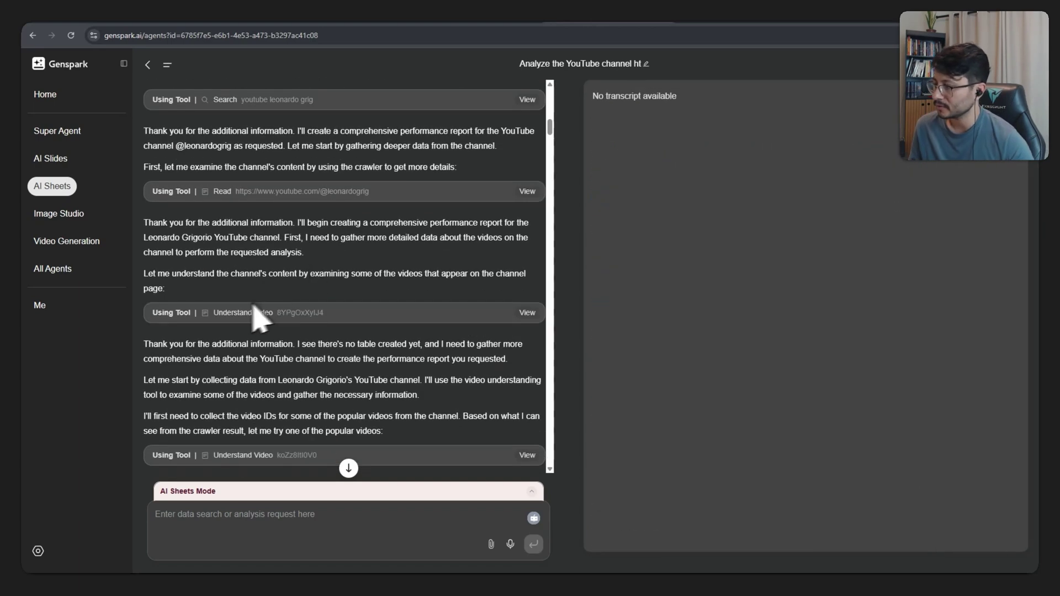
left_click_drag(219, 310, 275, 310)
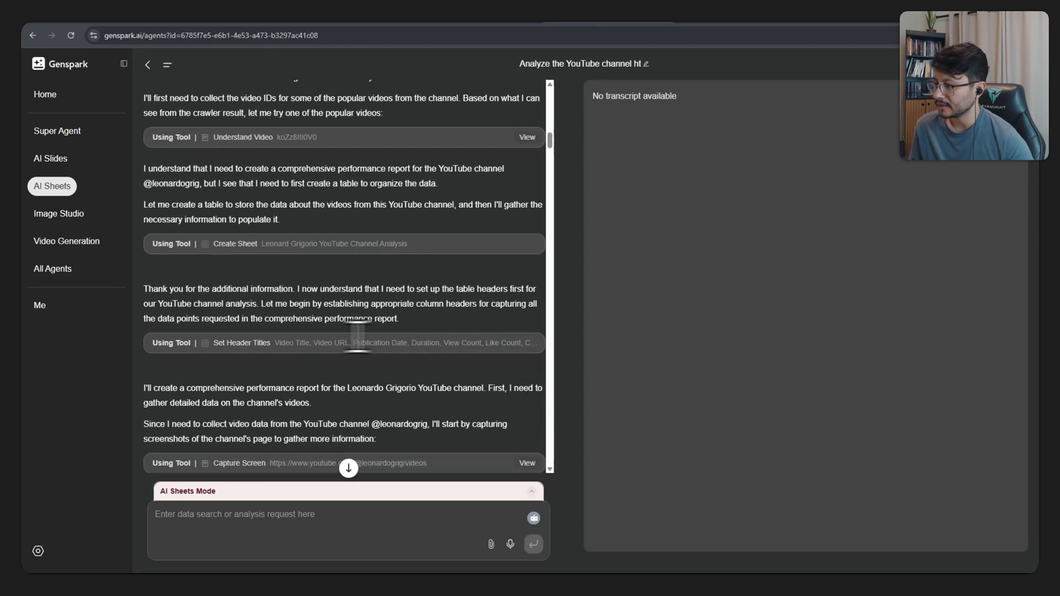
left_click(531, 360)
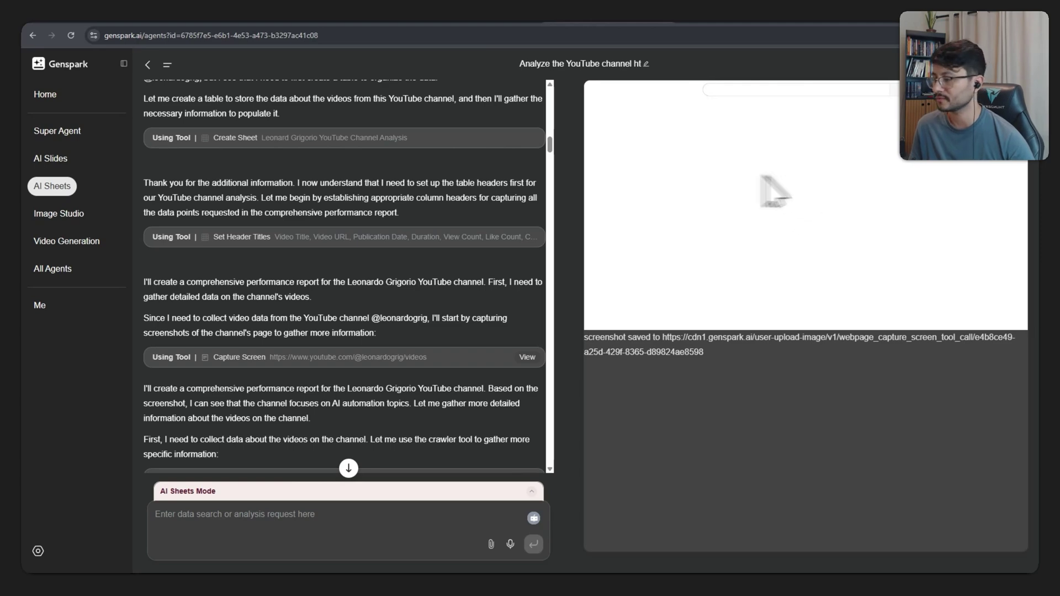
scroll(489, 265, "down", 15)
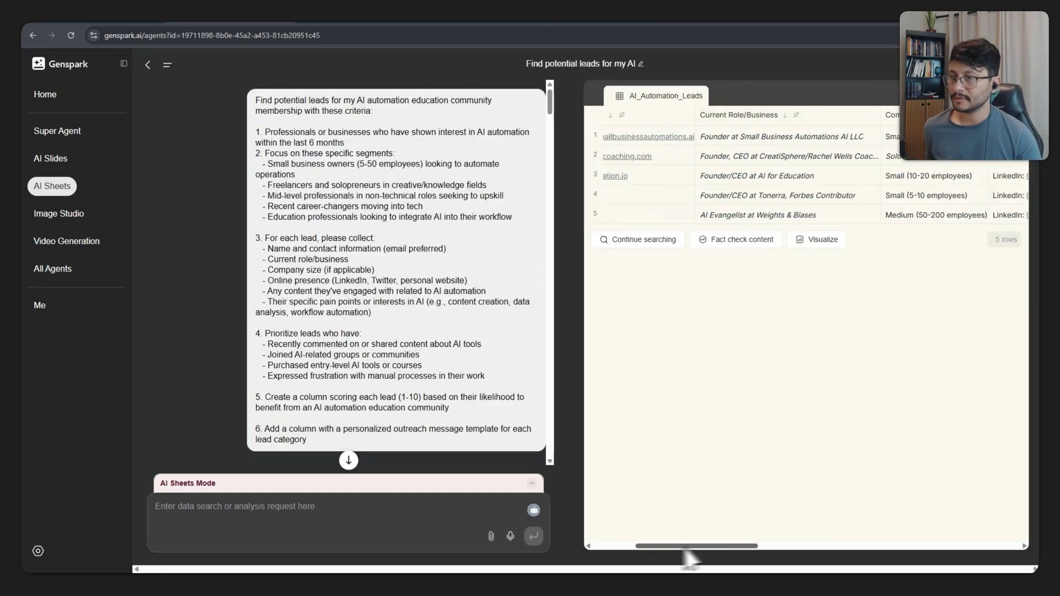
Look across the columns of the AI_Automation_Leads sheet and of the YouTube channel analysis sheet
left_click_drag(686, 546, 803, 546)
left_click(841, 141)
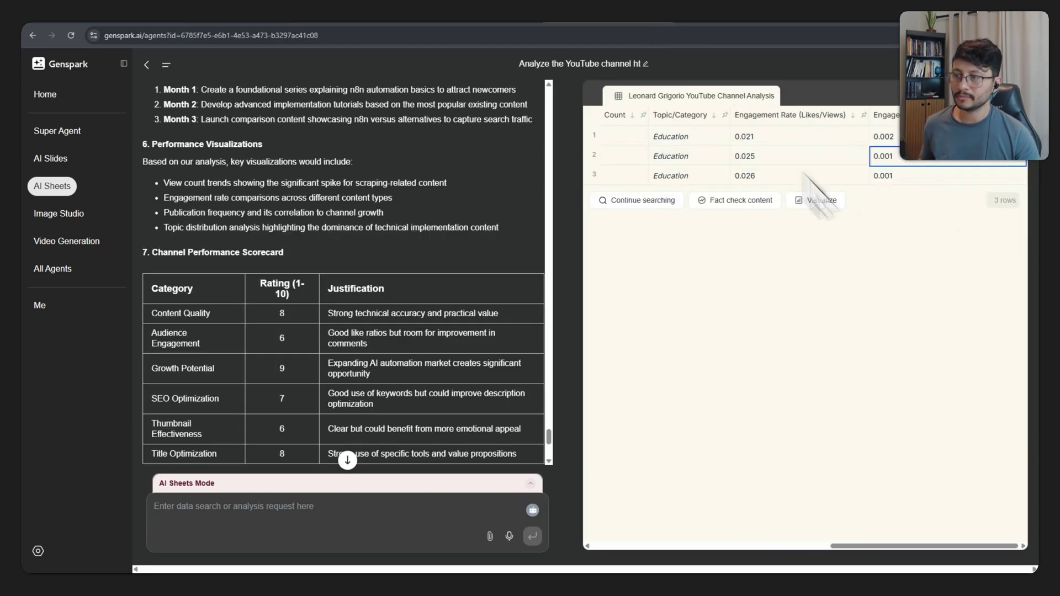
left_click_drag(839, 547, 946, 511)
left_click_drag(877, 544, 726, 535)
scroll(725, 538, "left", 5)
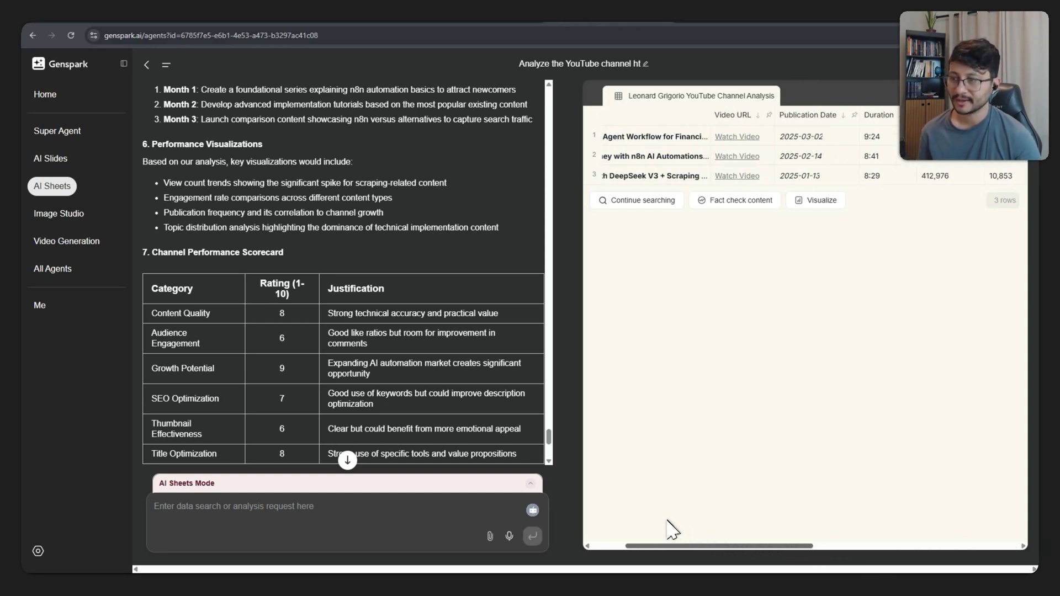